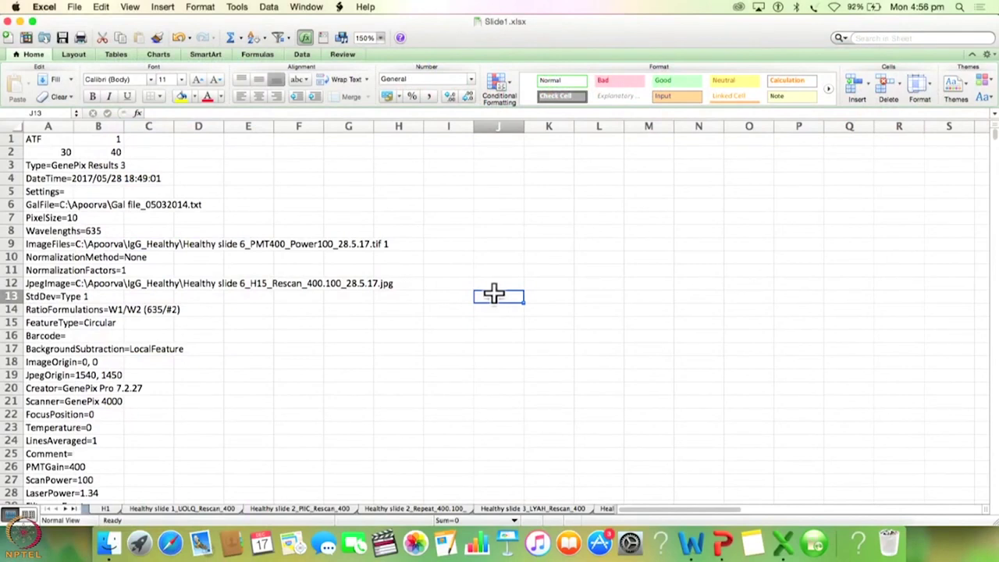
Examine the scan metadata above the data table, including pixel size, wavelength, normalization method, PMT gain, scan power and laser power
{"action": "left_click", "coordinate": [36, 139]}
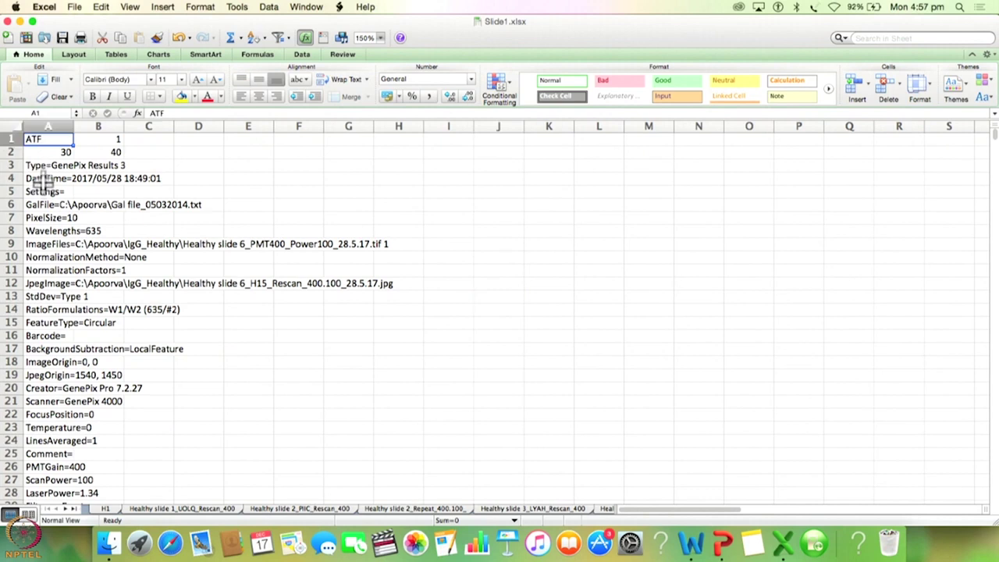
{"action": "left_click", "coordinate": [48, 220]}
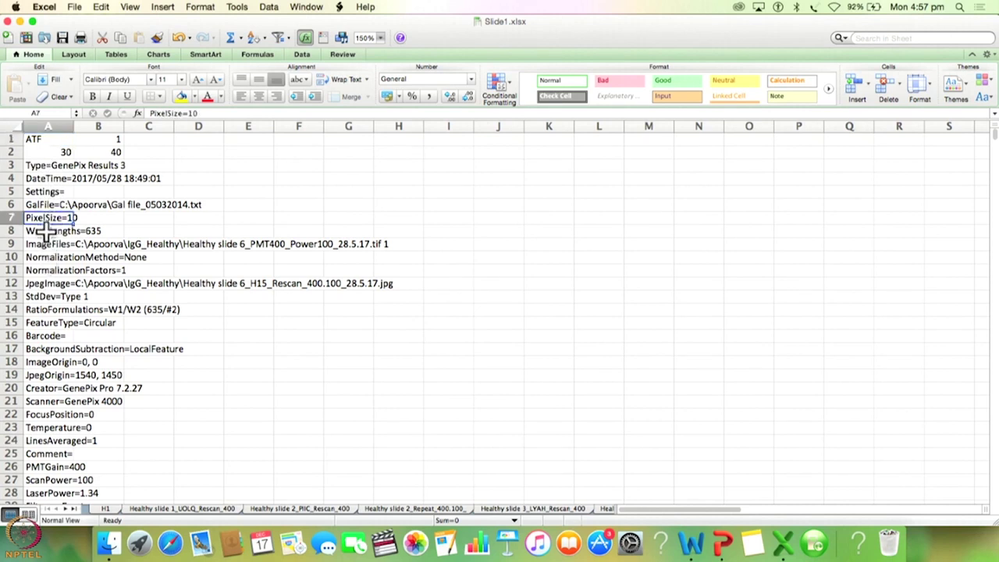
{"action": "left_click", "coordinate": [47, 231]}
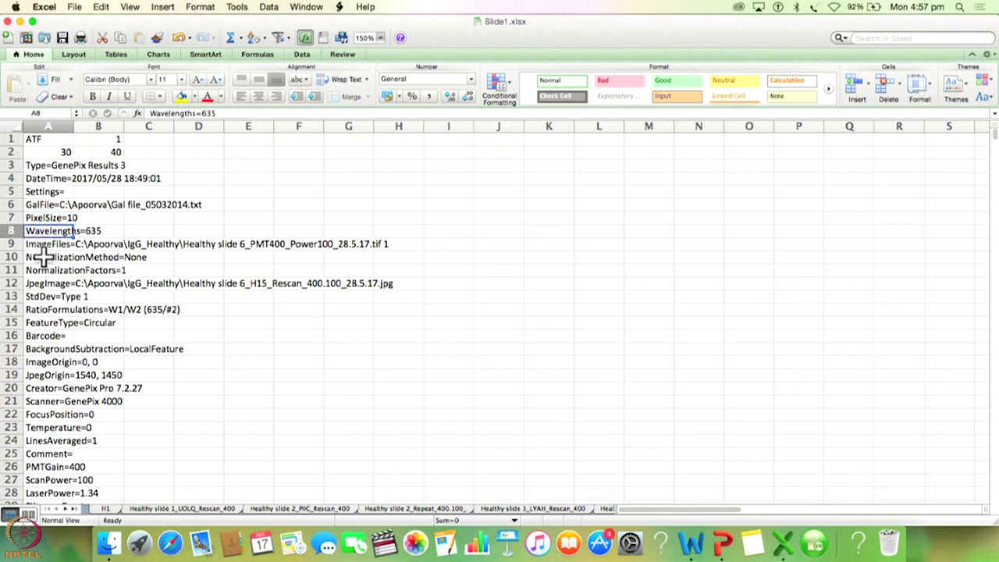
{"action": "left_click", "coordinate": [45, 256]}
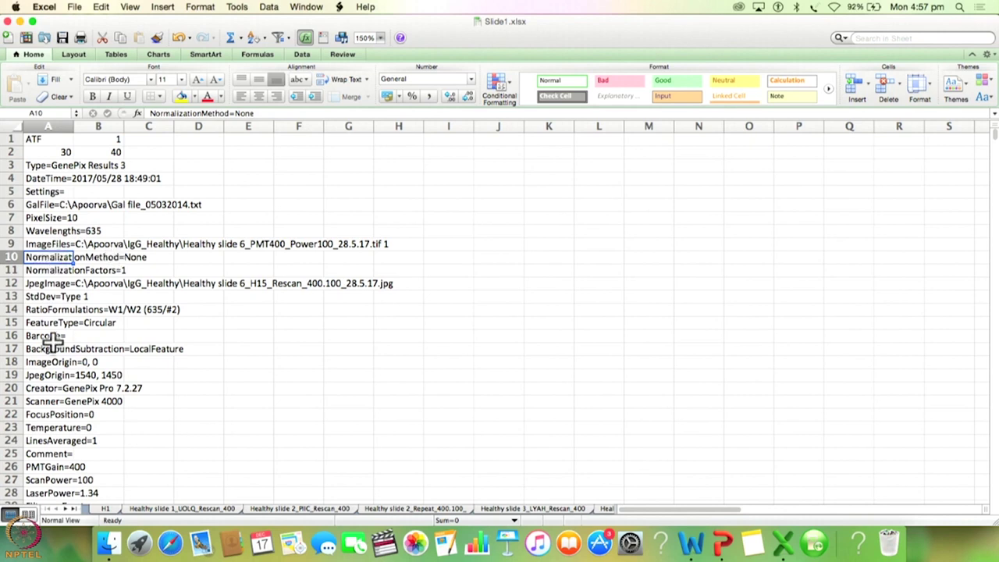
{"action": "scroll", "coordinate": [63, 366], "scroll_direction": "down", "scroll_amount": 1}
{"action": "scroll", "coordinate": [63, 366], "scroll_direction": "down", "scroll_amount": 3}
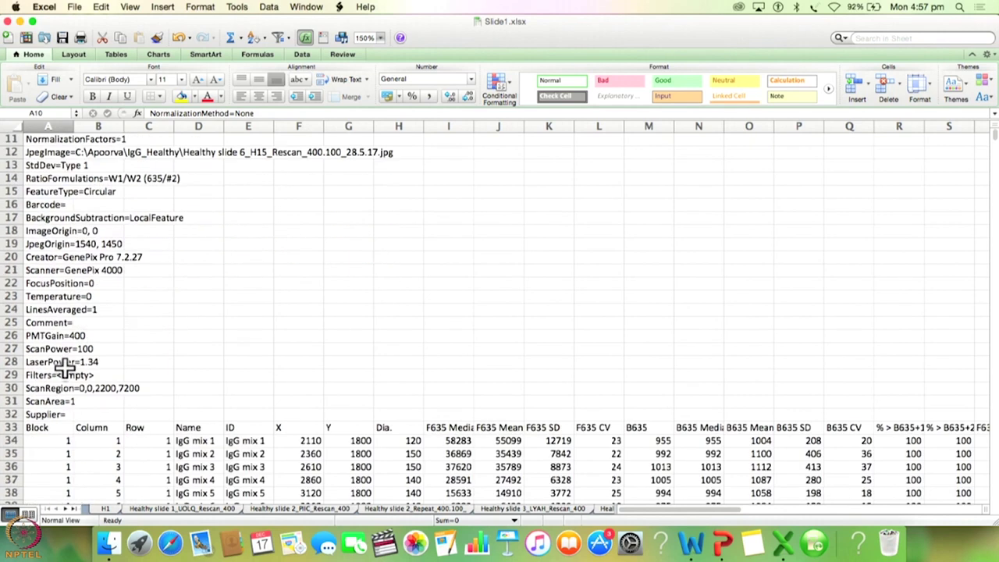
{"action": "left_click", "coordinate": [49, 338]}
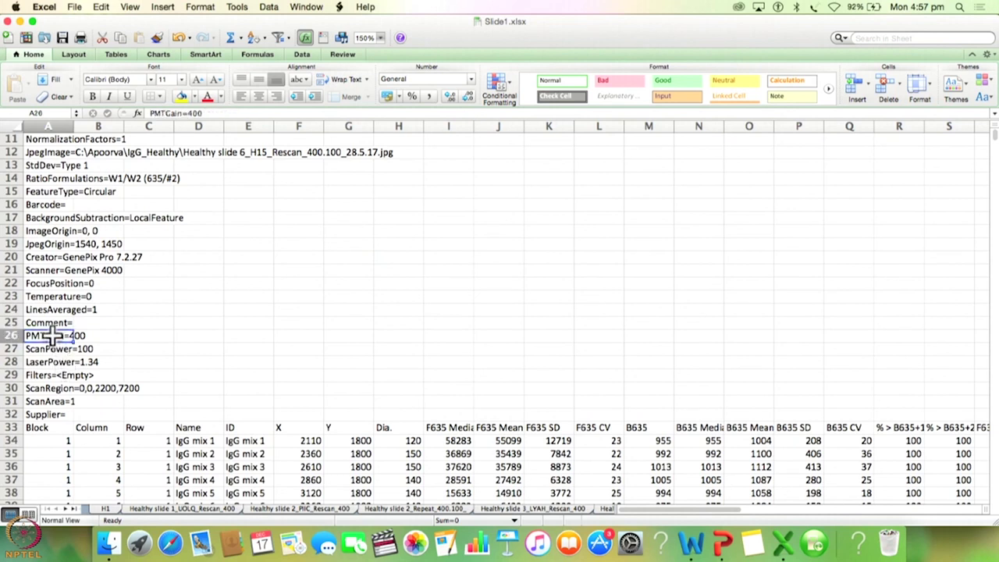
{"action": "left_click", "coordinate": [50, 348]}
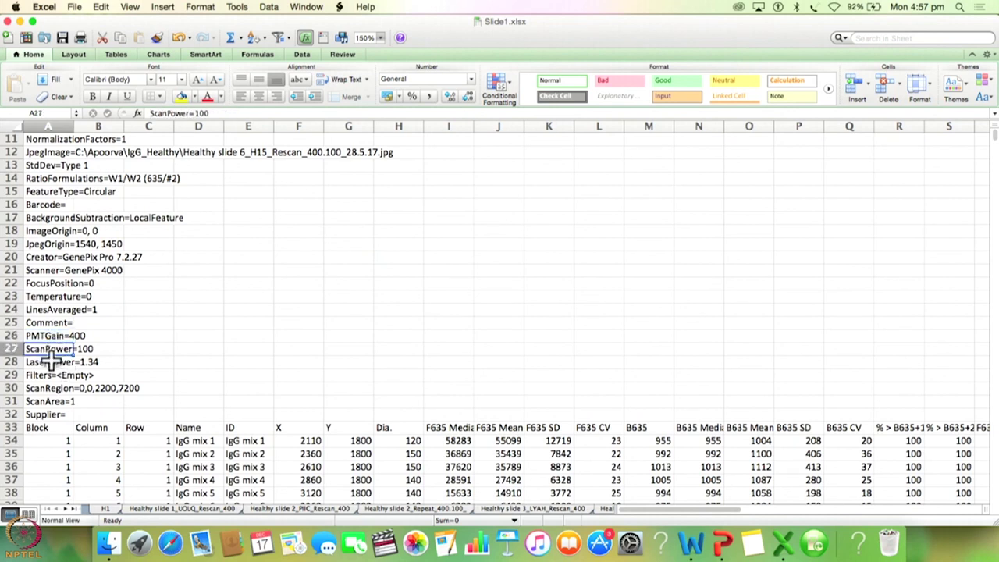
{"action": "left_click", "coordinate": [49, 361]}
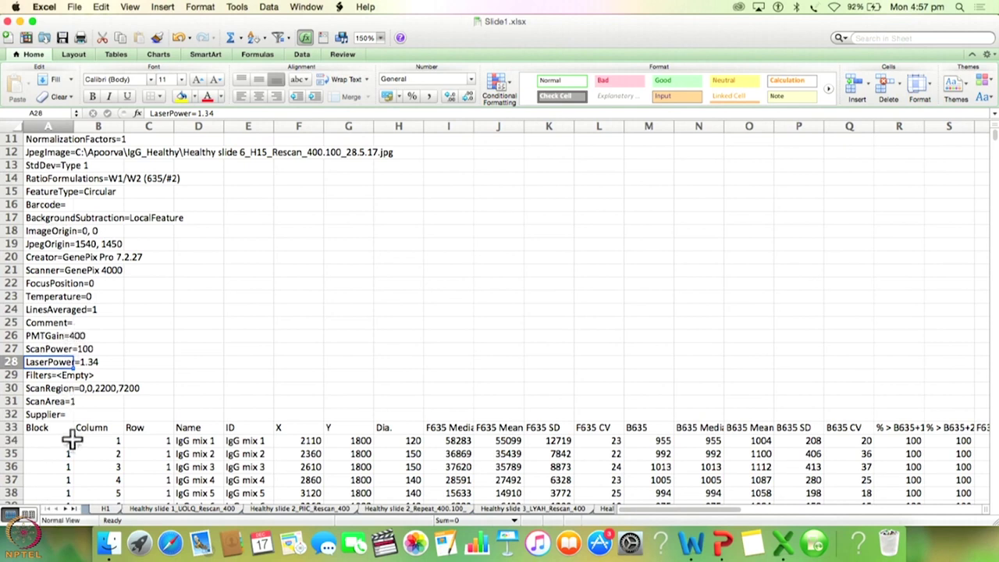
Examine the Block, Column and Row fields in the spot data and how their numbering runs down the table
{"action": "scroll", "coordinate": [71, 440], "scroll_direction": "down", "scroll_amount": 10}
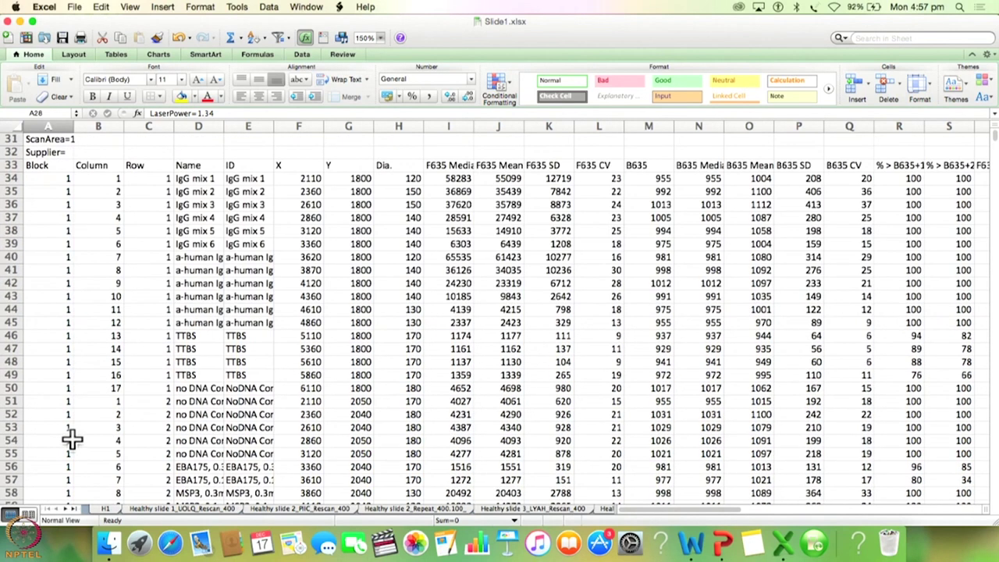
{"action": "left_click", "coordinate": [69, 177]}
{"action": "left_click", "coordinate": [46, 165]}
{"action": "left_click", "coordinate": [82, 165]}
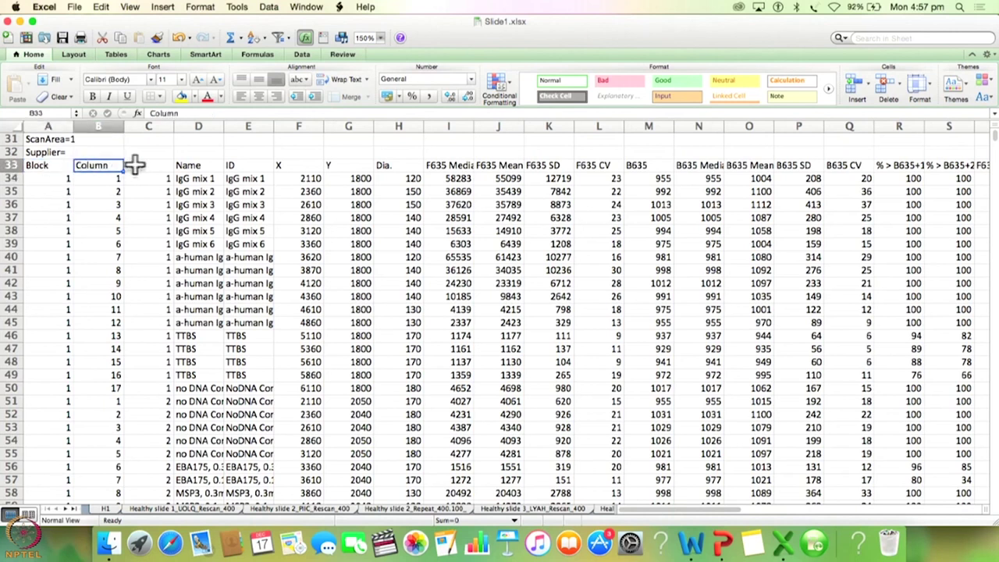
{"action": "left_click", "coordinate": [135, 163]}
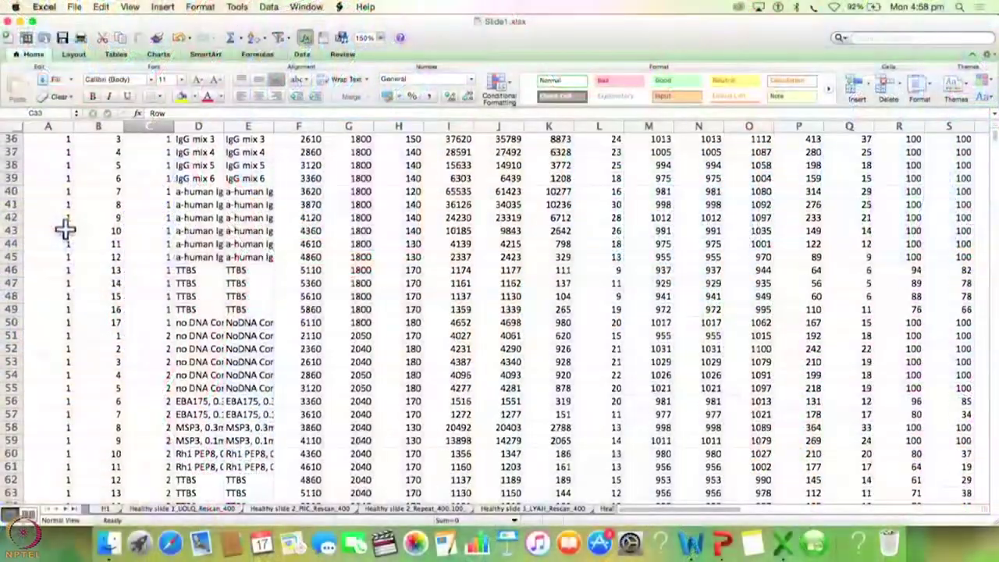
{"action": "scroll", "coordinate": [65, 238], "scroll_direction": "down", "scroll_amount": 2}
{"action": "scroll", "coordinate": [65, 249], "scroll_direction": "down", "scroll_amount": 20}
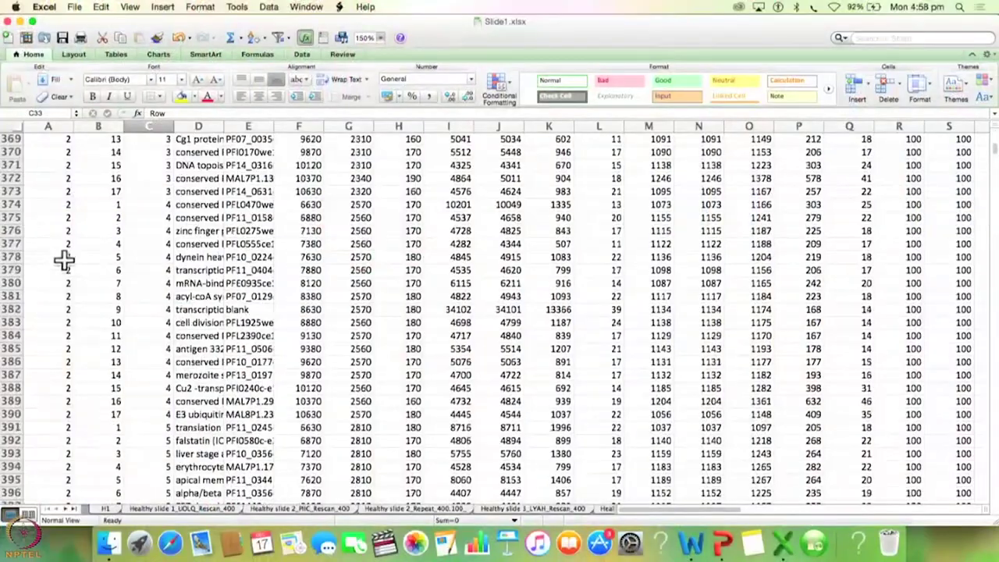
{"action": "scroll", "coordinate": [64, 268], "scroll_direction": "down", "scroll_amount": 20}
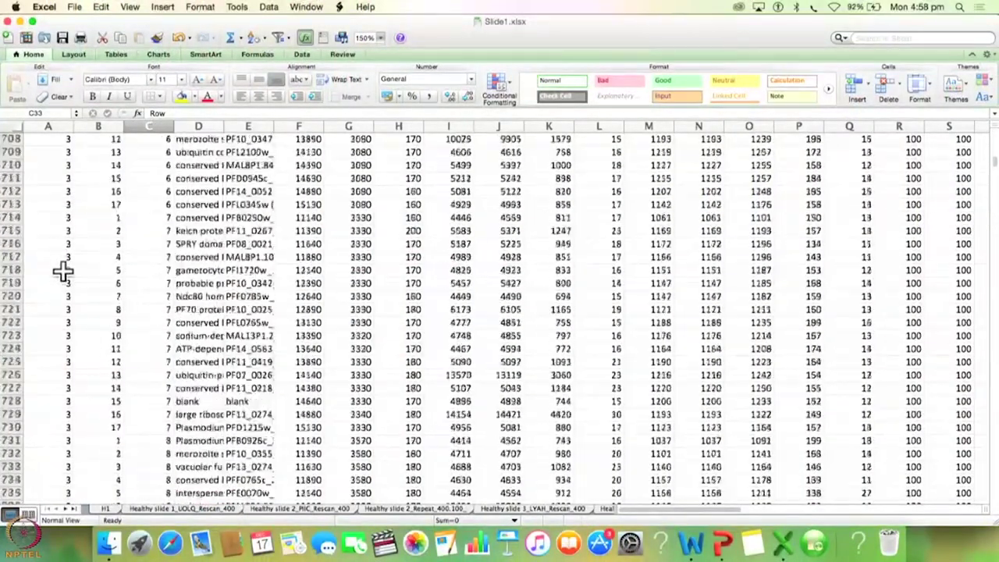
{"action": "scroll", "coordinate": [63, 270], "scroll_direction": "down", "scroll_amount": 20}
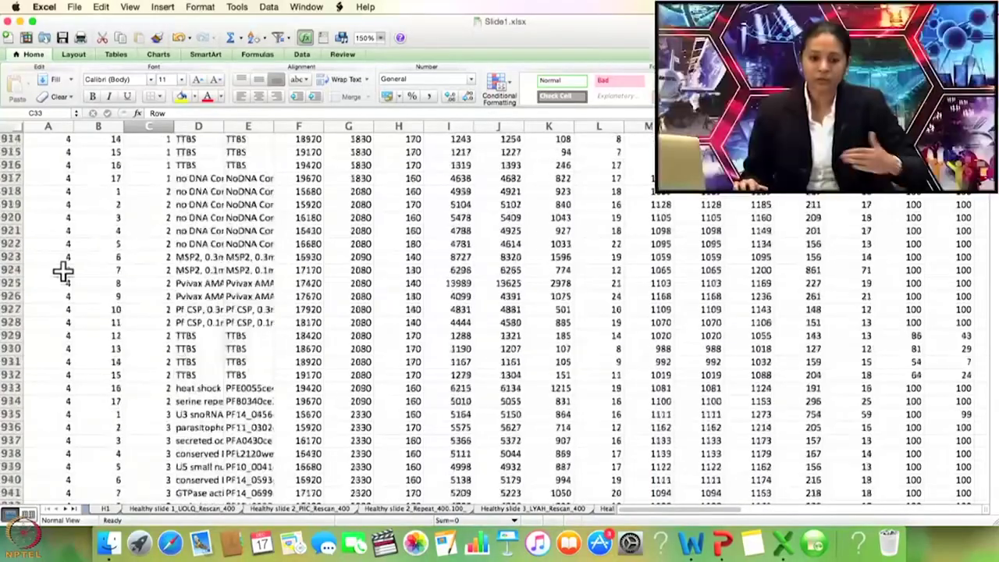
{"action": "scroll", "coordinate": [63, 271], "scroll_direction": "down", "scroll_amount": 20}
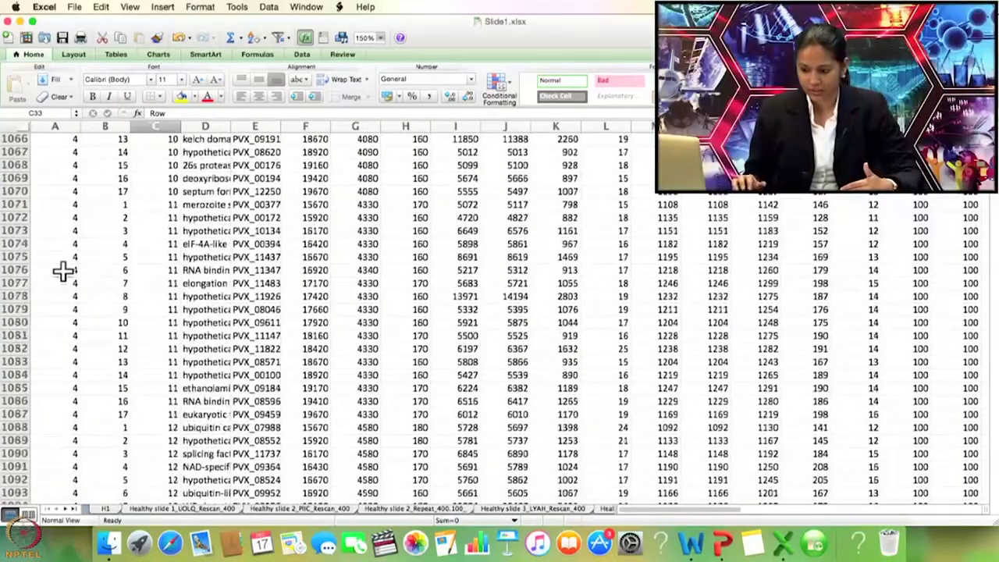
{"action": "scroll", "coordinate": [63, 271], "scroll_direction": "down", "scroll_amount": 20}
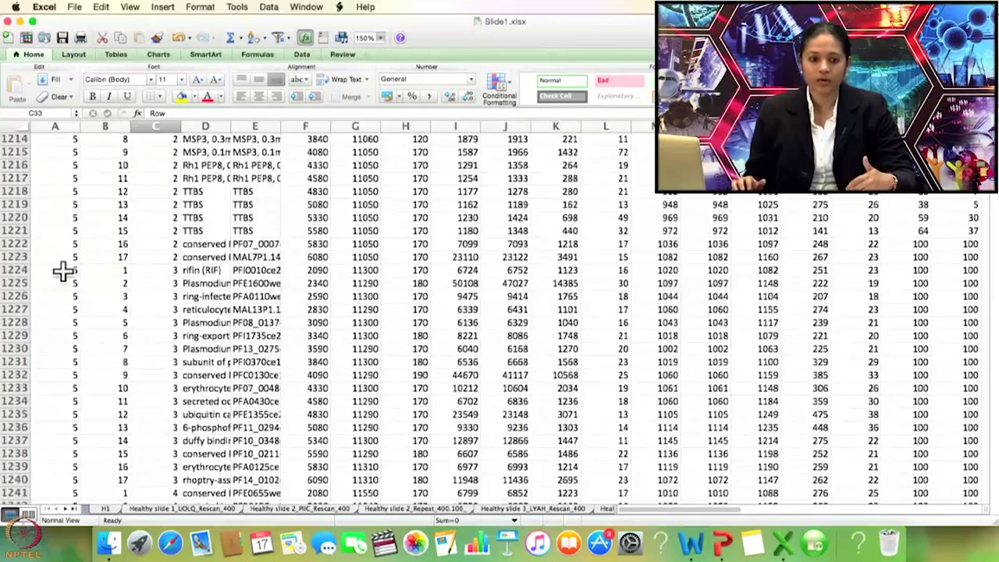
Locate where block 4 ends and block 5 begins, and compare the spot rows on both sides of the boundary
{"action": "scroll", "coordinate": [71, 232], "scroll_direction": "down", "scroll_amount": 3}
{"action": "scroll", "coordinate": [71, 232], "scroll_direction": "up", "scroll_amount": 20}
{"action": "scroll", "coordinate": [72, 243], "scroll_direction": "up", "scroll_amount": 7}
{"action": "scroll", "coordinate": [73, 350], "scroll_direction": "down", "scroll_amount": 8}
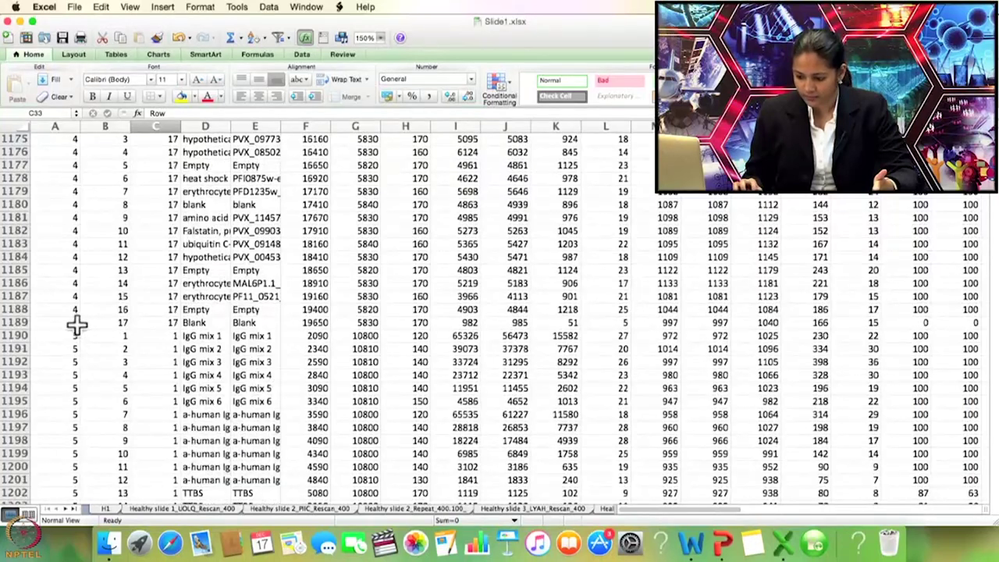
{"action": "left_click", "coordinate": [70, 323]}
{"action": "left_click", "coordinate": [17, 322]}
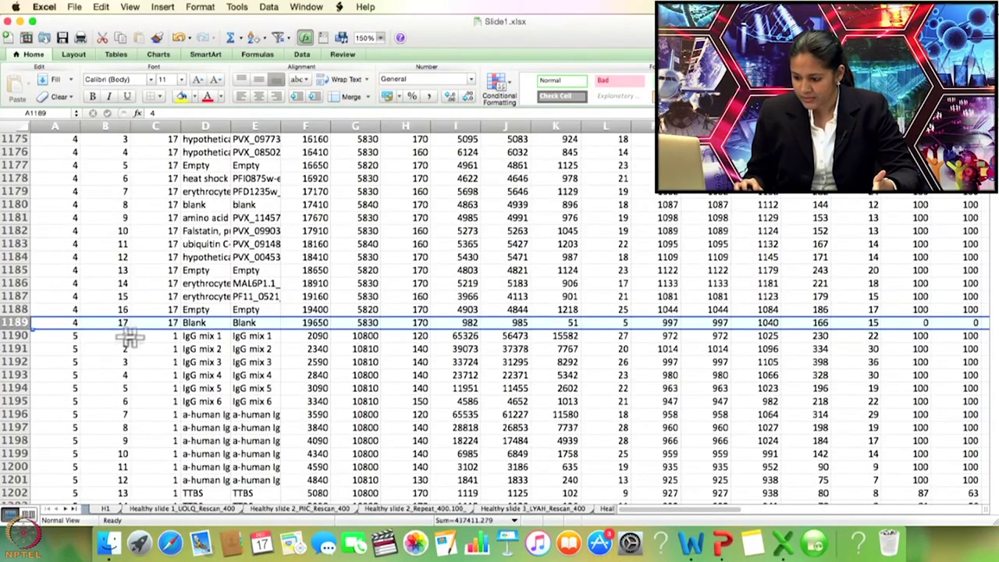
{"action": "left_click", "coordinate": [16, 336]}
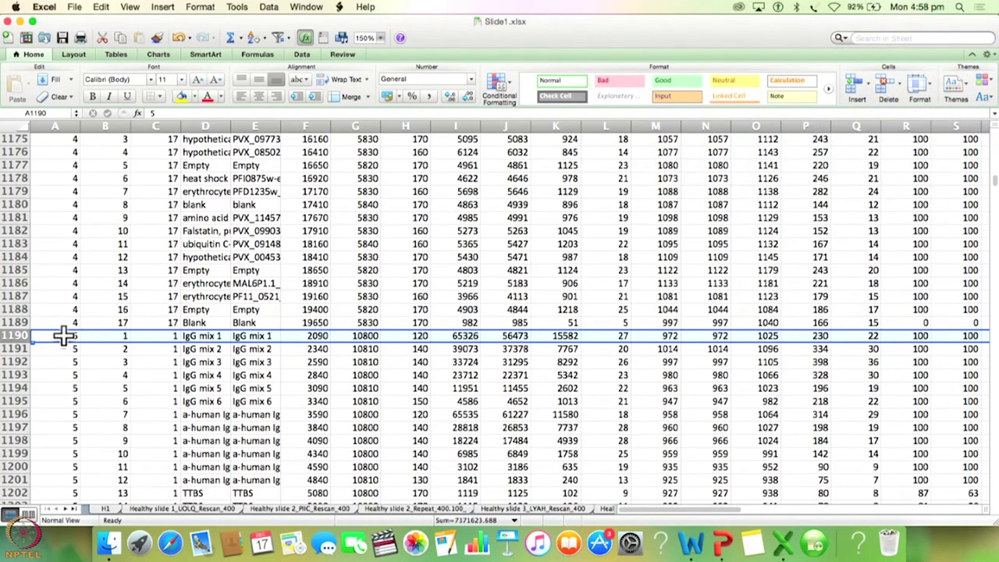
{"action": "scroll", "coordinate": [86, 271], "scroll_direction": "down", "scroll_amount": 5}
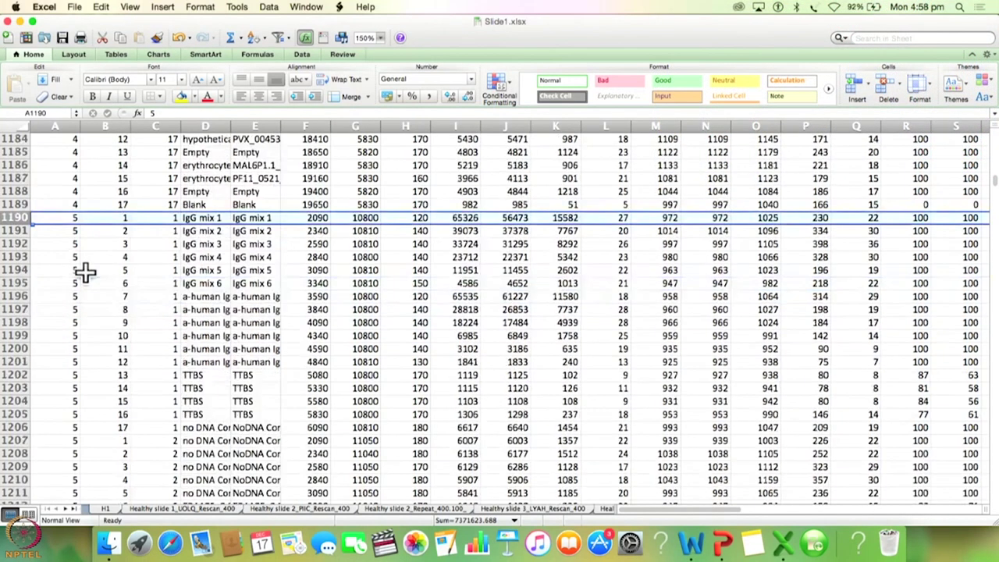
{"action": "scroll", "coordinate": [86, 271], "scroll_direction": "down", "scroll_amount": 5}
Find the F635 Median - B635 column in the table's header row and widen it to fit its full heading
{"action": "scroll", "coordinate": [87, 272], "scroll_direction": "up", "scroll_amount": 20}
{"action": "scroll", "coordinate": [91, 273], "scroll_direction": "up", "scroll_amount": 20}
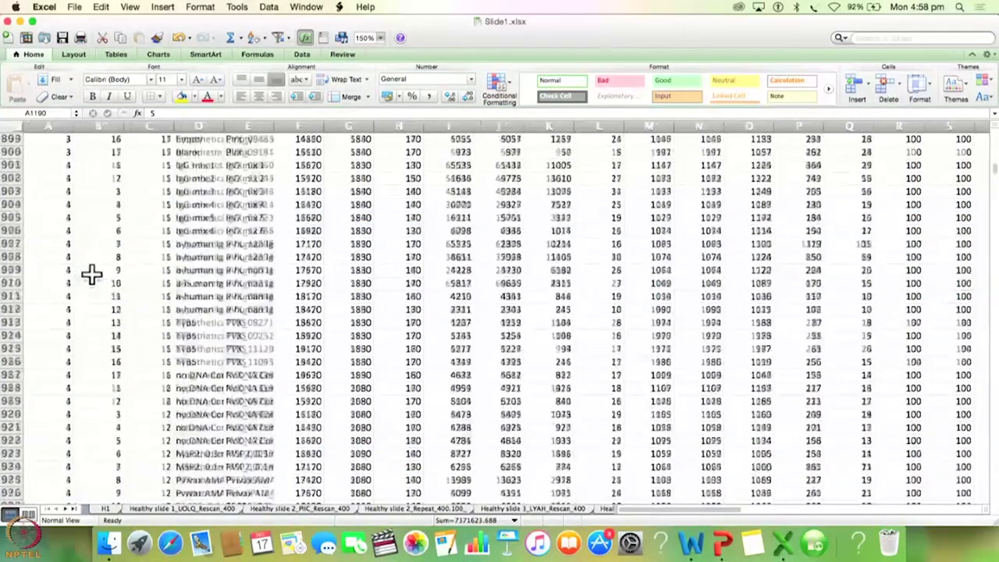
{"action": "scroll", "coordinate": [92, 273], "scroll_direction": "up", "scroll_amount": 20}
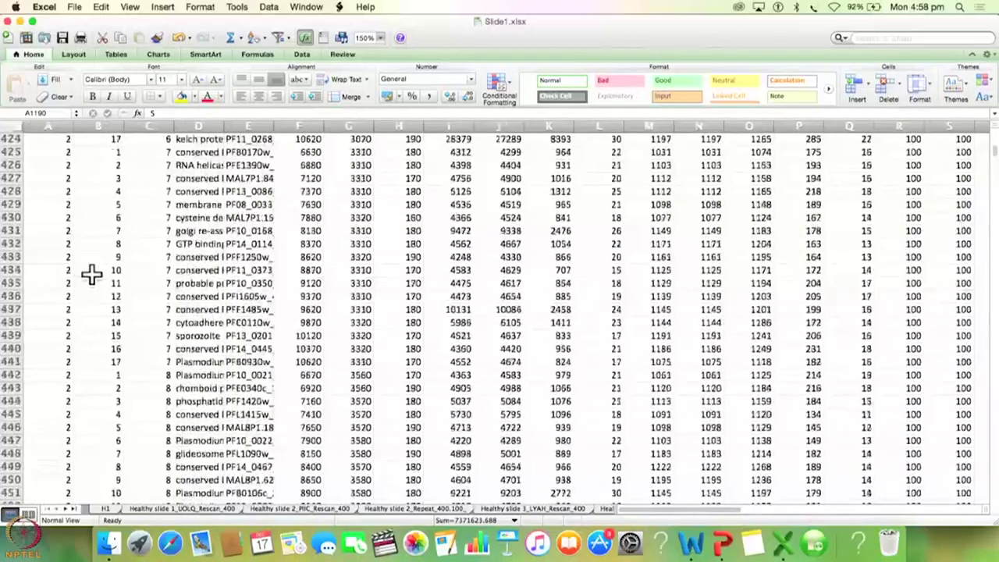
{"action": "scroll", "coordinate": [92, 271], "scroll_direction": "up", "scroll_amount": 13}
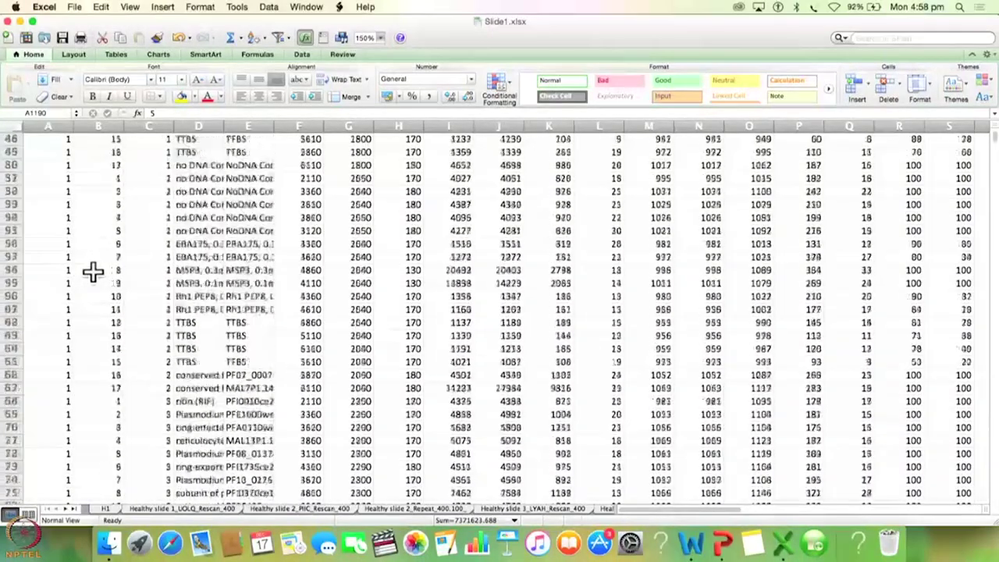
{"action": "scroll", "coordinate": [92, 271], "scroll_direction": "down", "scroll_amount": 4}
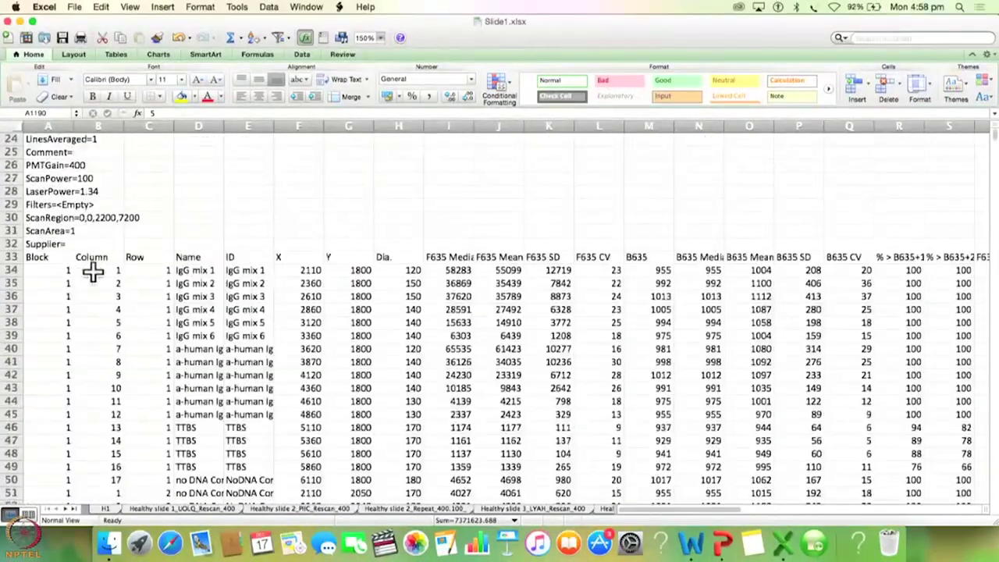
{"action": "left_click", "coordinate": [14, 257]}
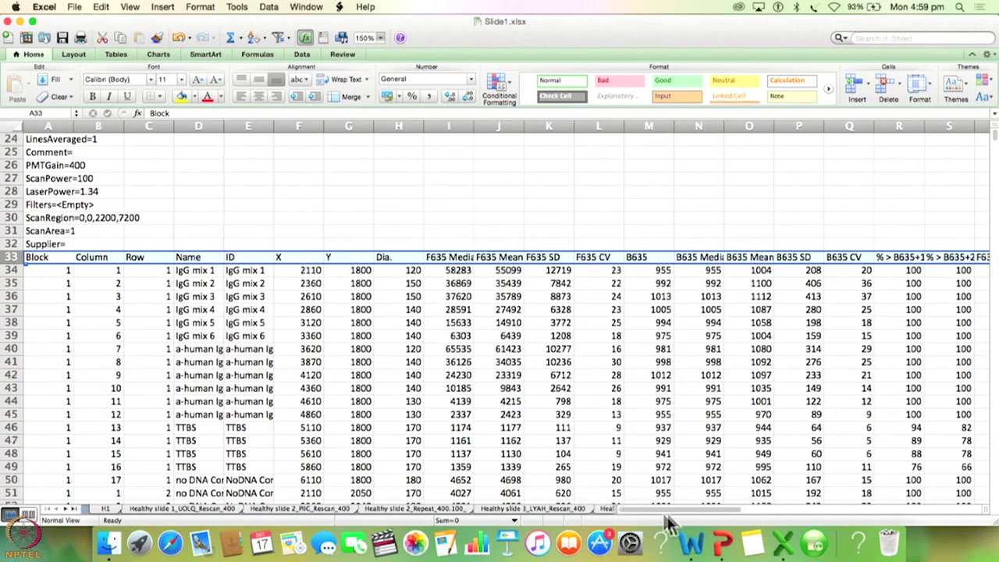
{"action": "left_click_drag", "start_coordinate": [665, 509], "coordinate": [790, 510]}
{"action": "left_click", "coordinate": [699, 125]}
{"action": "left_click_drag", "start_coordinate": [725, 126], "coordinate": [758, 132]}
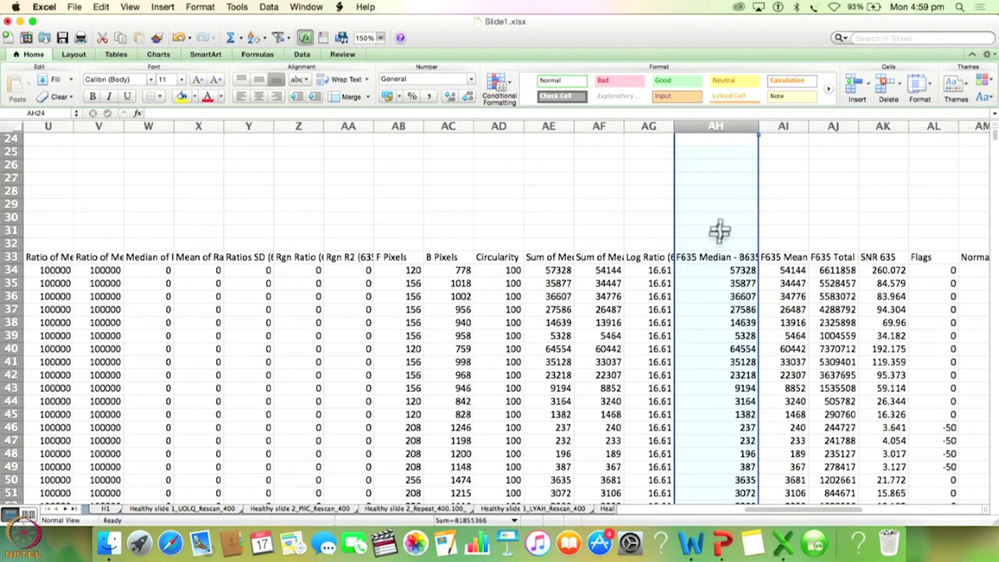
{"action": "left_click_drag", "start_coordinate": [759, 131], "coordinate": [795, 131]}
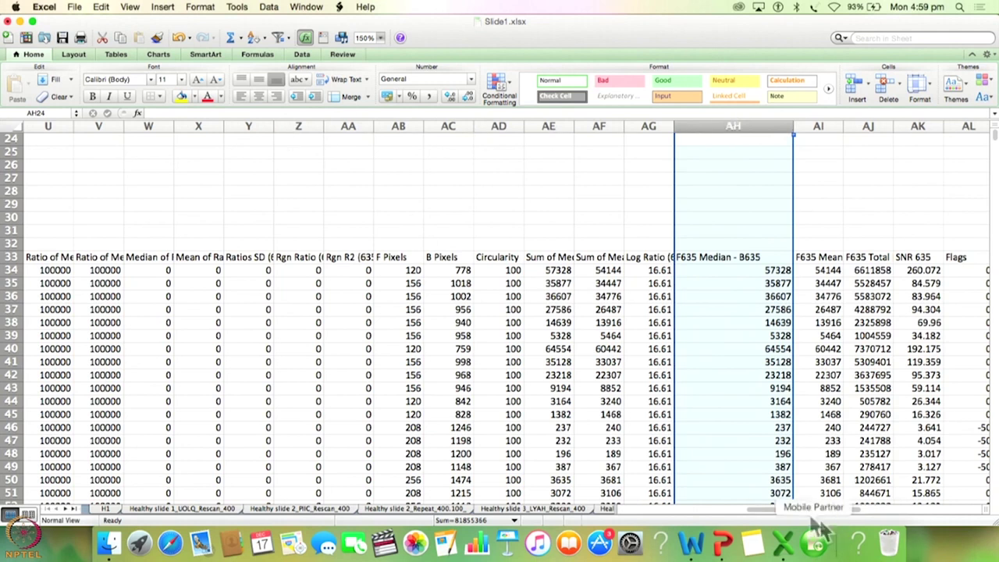
Delete all columns between ID and F635 Median - B635, from X through Log Ratio
{"action": "left_click_drag", "start_coordinate": [777, 509], "coordinate": [663, 509]}
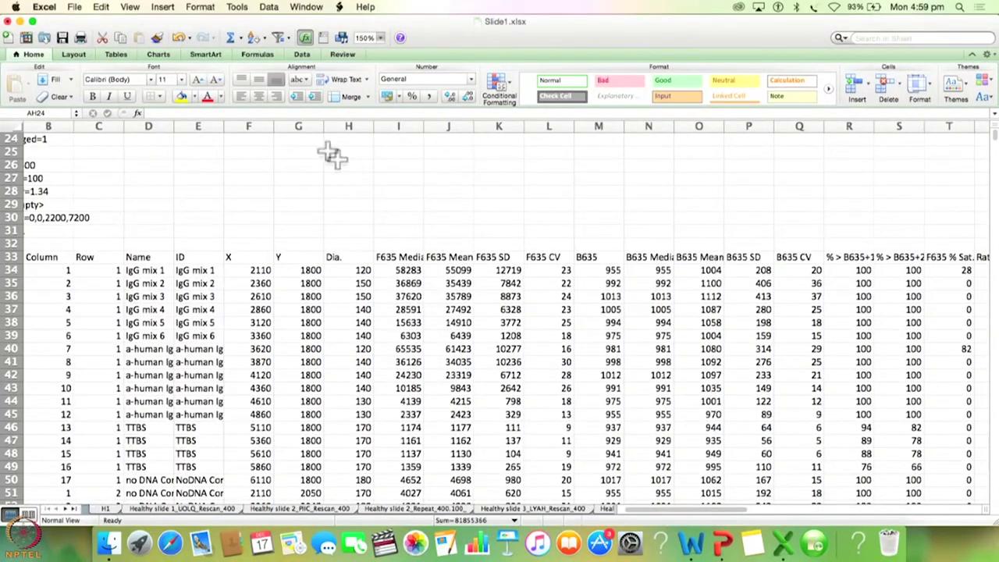
{"action": "left_click_drag", "start_coordinate": [251, 121], "coordinate": [414, 128]}
{"action": "right_click", "coordinate": [409, 126]}
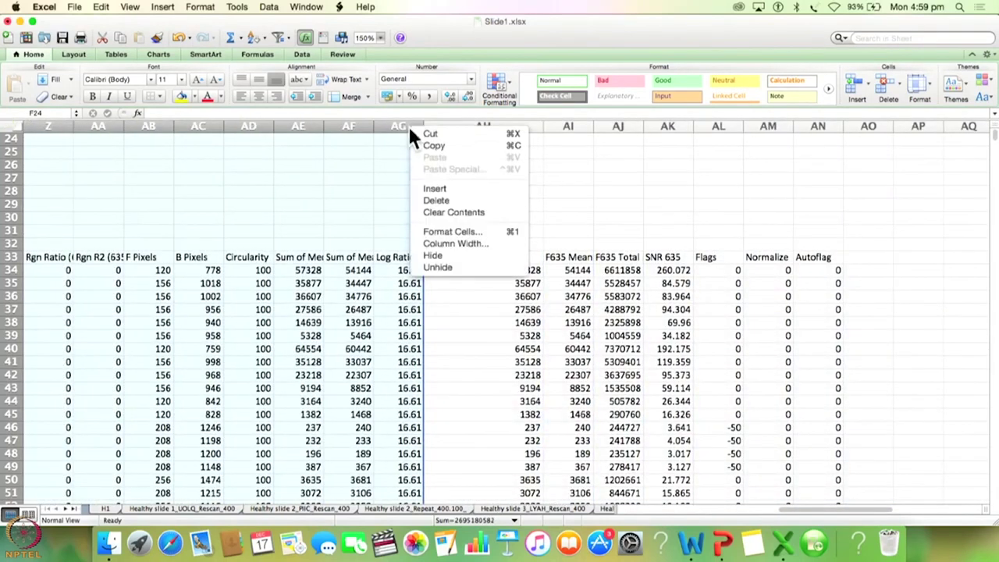
{"action": "left_click", "coordinate": [444, 195]}
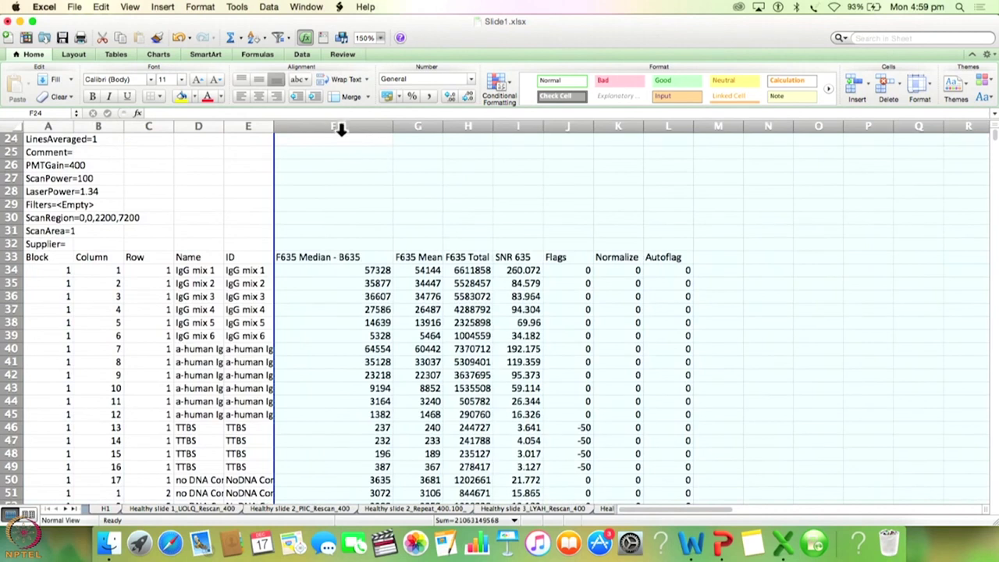
Delete the remaining columns after F635 Median - B635, from F635 Mean through Autoflag
{"action": "left_click_drag", "start_coordinate": [421, 125], "coordinate": [667, 126]}
{"action": "right_click", "coordinate": [666, 126]}
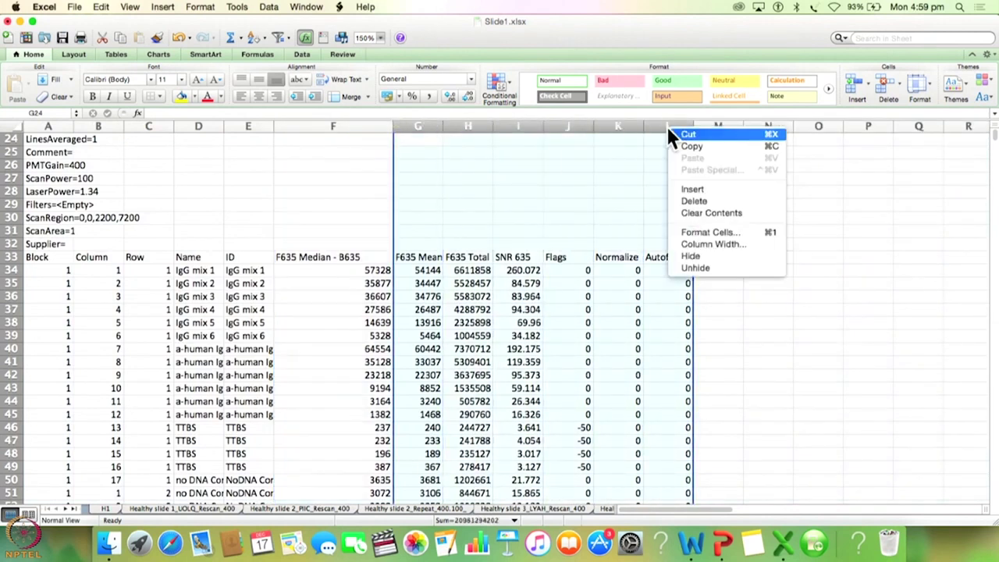
{"action": "left_click", "coordinate": [690, 200]}
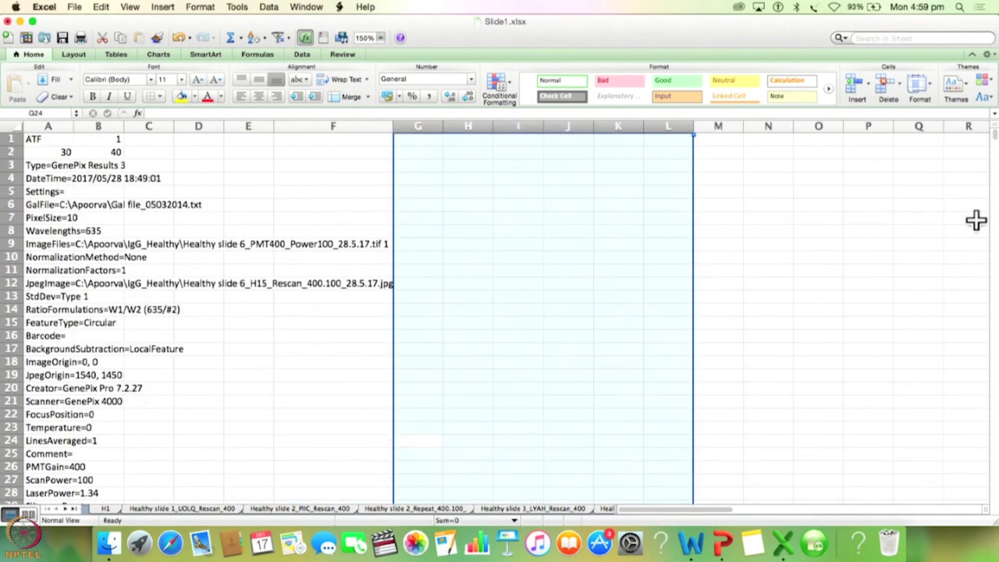
Delete the metadata rows 1 to 32 above the Block, Column and Row header line
{"action": "left_click_drag", "start_coordinate": [6, 139], "coordinate": [4, 407]}
{"action": "right_click", "coordinate": [4, 408]}
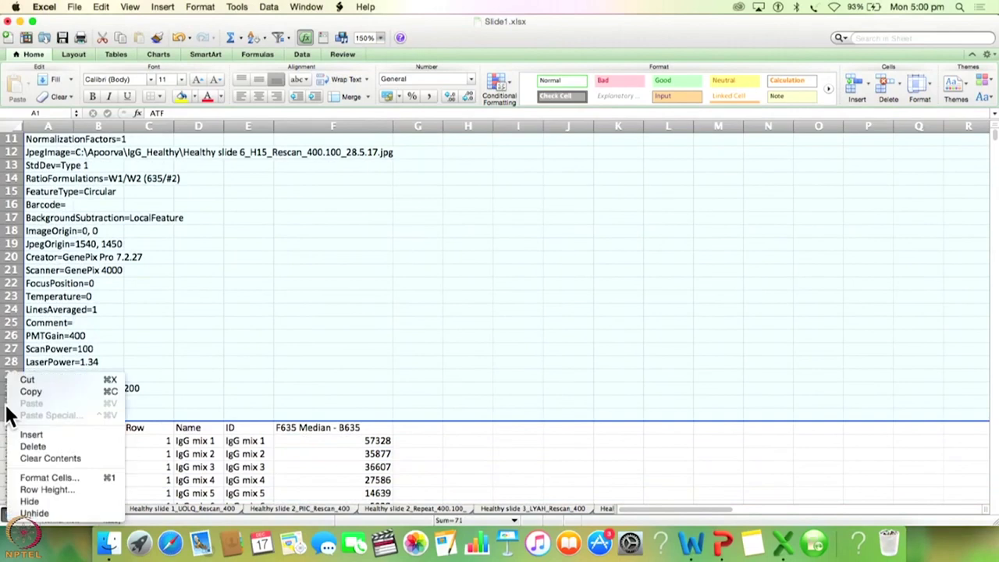
{"action": "left_click", "coordinate": [34, 443]}
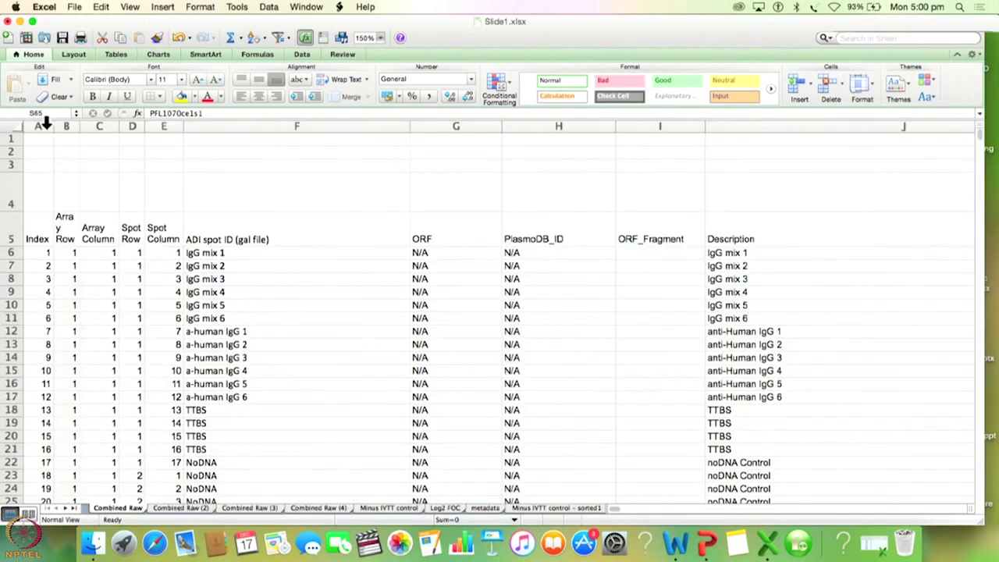
Examine the index and array position columns and the IgG mix, a-human IgG and TTBS spot IDs on the Combined Raw sheet
{"action": "left_click_drag", "start_coordinate": [45, 123], "coordinate": [202, 125]}
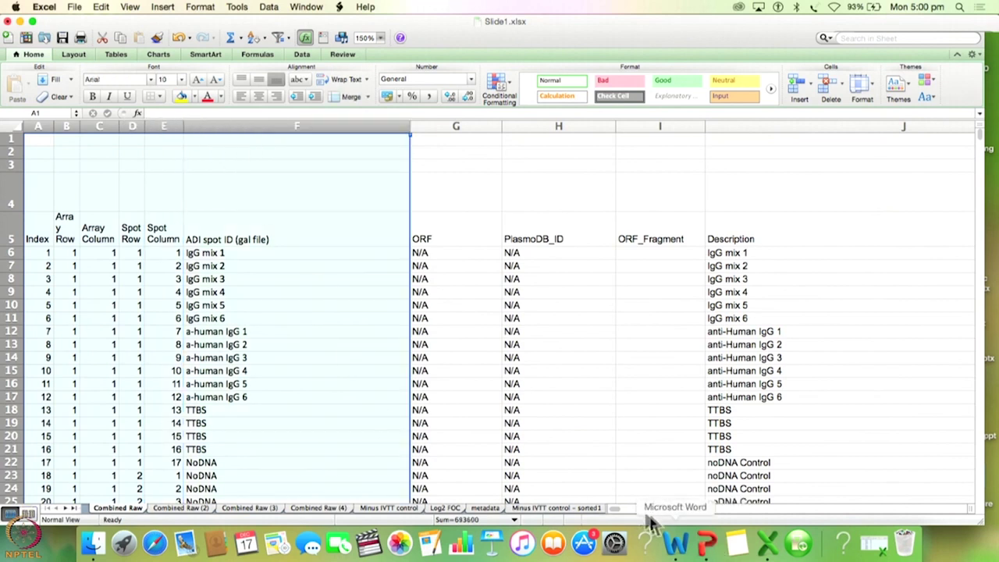
{"action": "left_click_drag", "start_coordinate": [615, 509], "coordinate": [660, 508]}
{"action": "left_click_drag", "start_coordinate": [671, 508], "coordinate": [616, 512]}
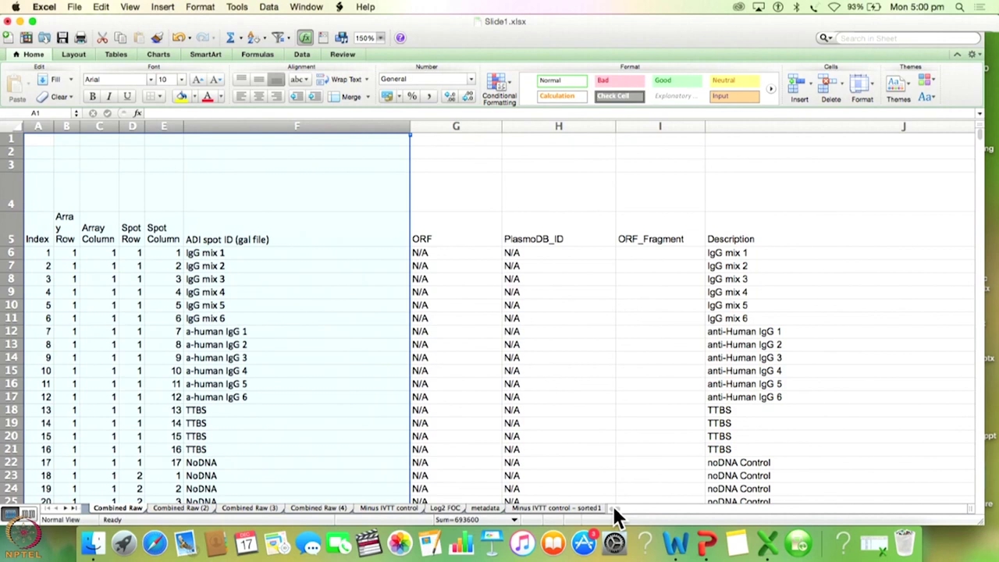
{"action": "left_click_drag", "start_coordinate": [239, 250], "coordinate": [238, 396]}
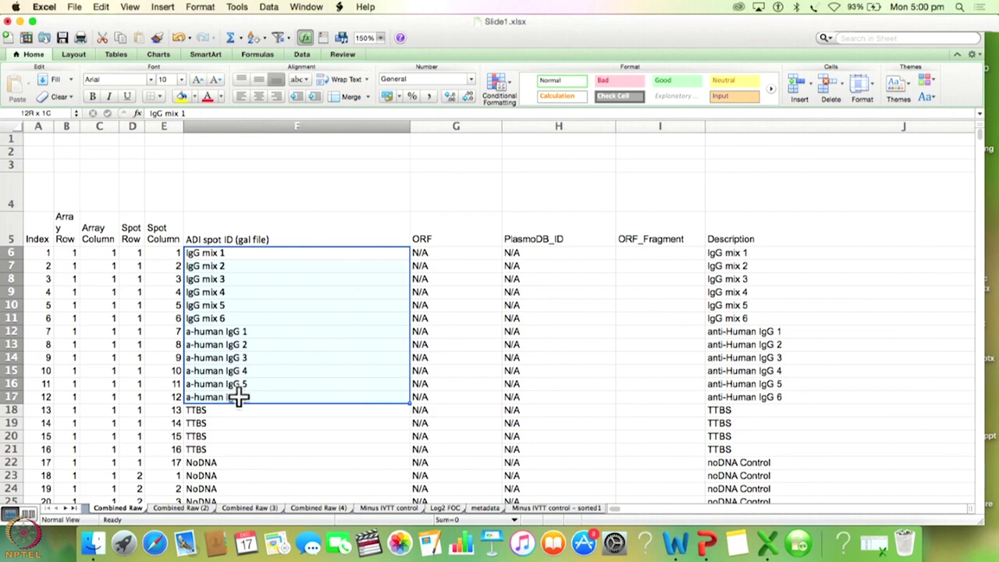
{"action": "left_click_drag", "start_coordinate": [239, 396], "coordinate": [239, 397]}
{"action": "left_click_drag", "start_coordinate": [238, 252], "coordinate": [237, 315]}
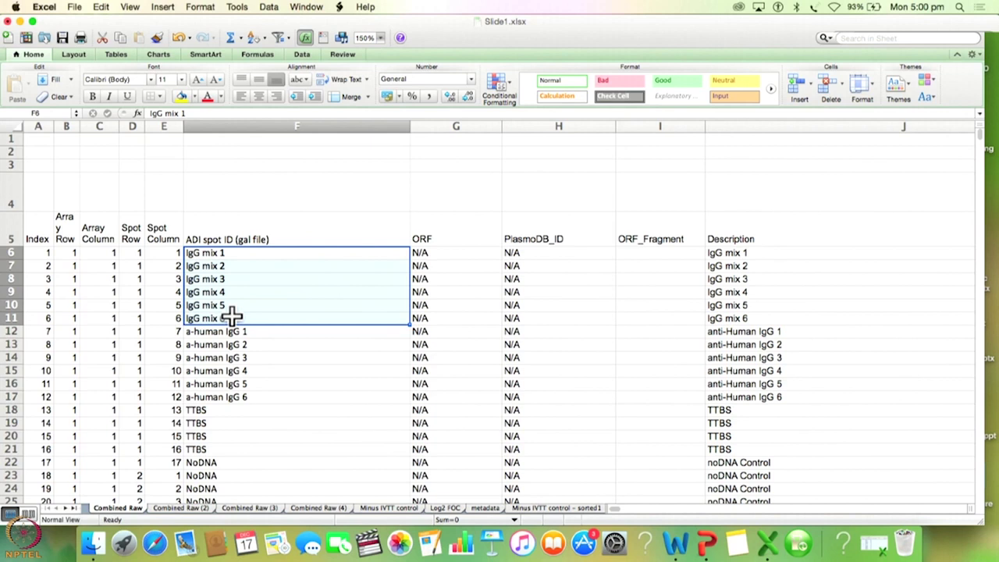
{"action": "left_click_drag", "start_coordinate": [225, 332], "coordinate": [224, 397]}
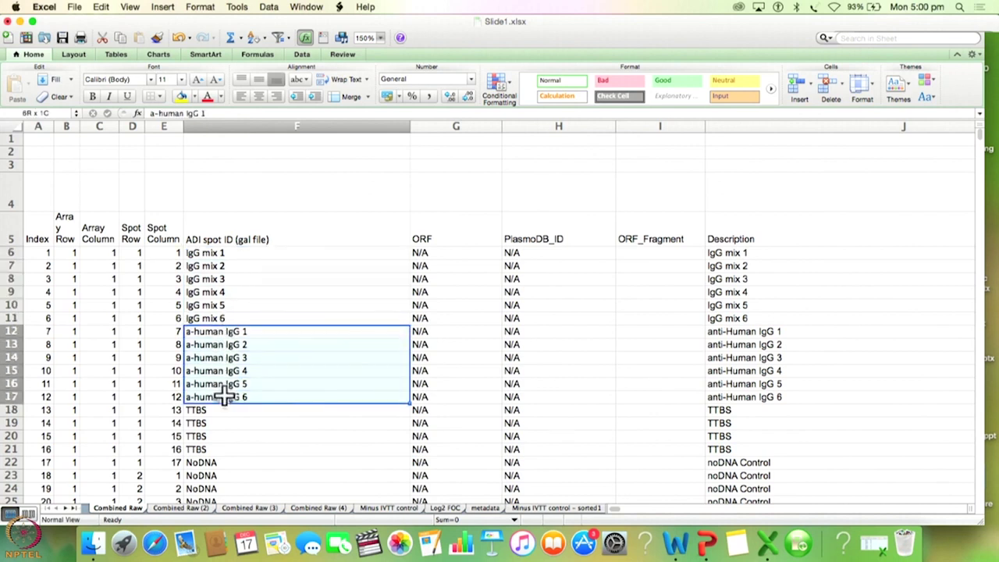
{"action": "left_click_drag", "start_coordinate": [224, 408], "coordinate": [221, 444]}
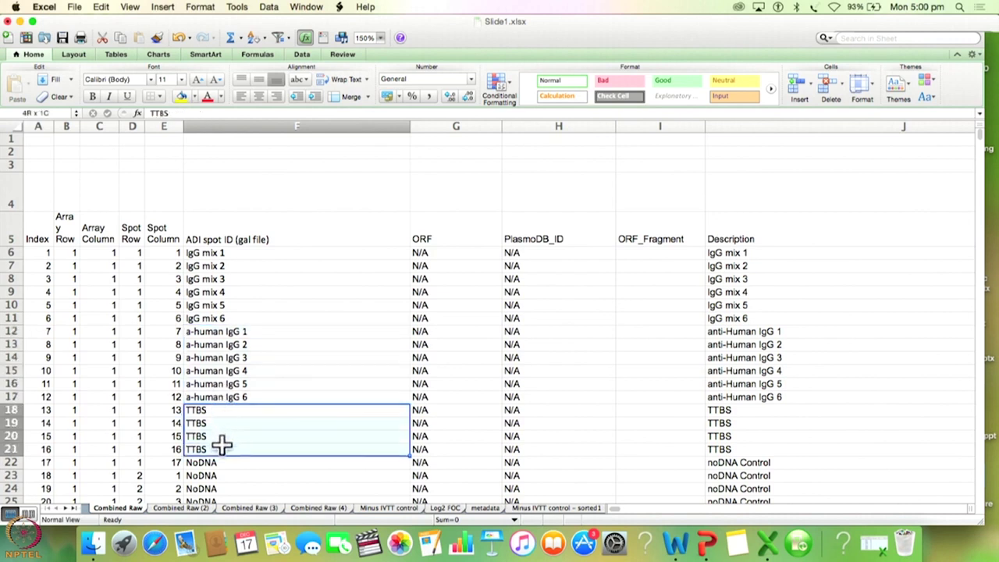
Open the Combined Raw (2) sheet and set its zoom to 150%
{"action": "left_click", "coordinate": [200, 508]}
{"action": "left_click_drag", "start_coordinate": [945, 516], "coordinate": [621, 513]}
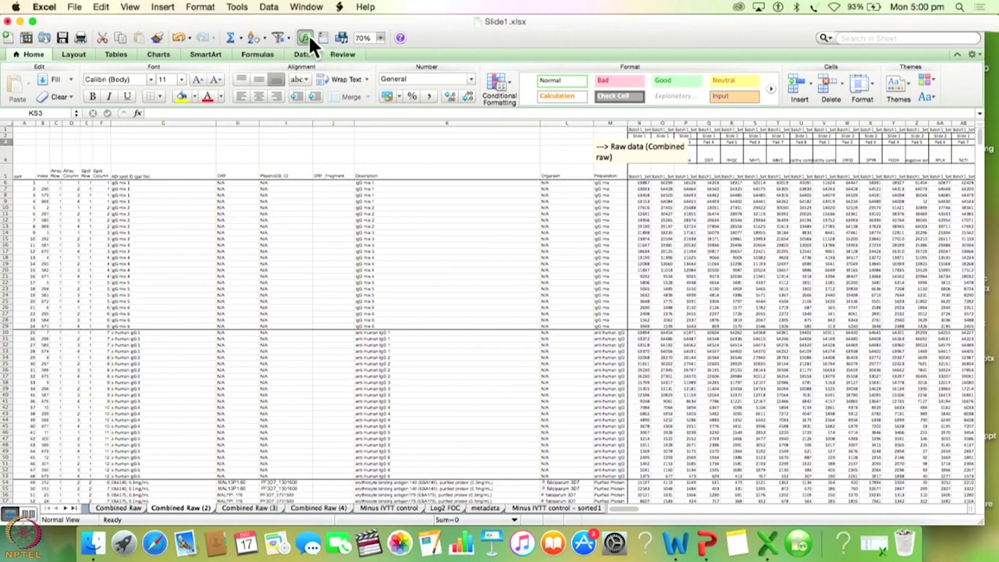
{"action": "left_click", "coordinate": [380, 38]}
{"action": "left_click", "coordinate": [365, 62]}
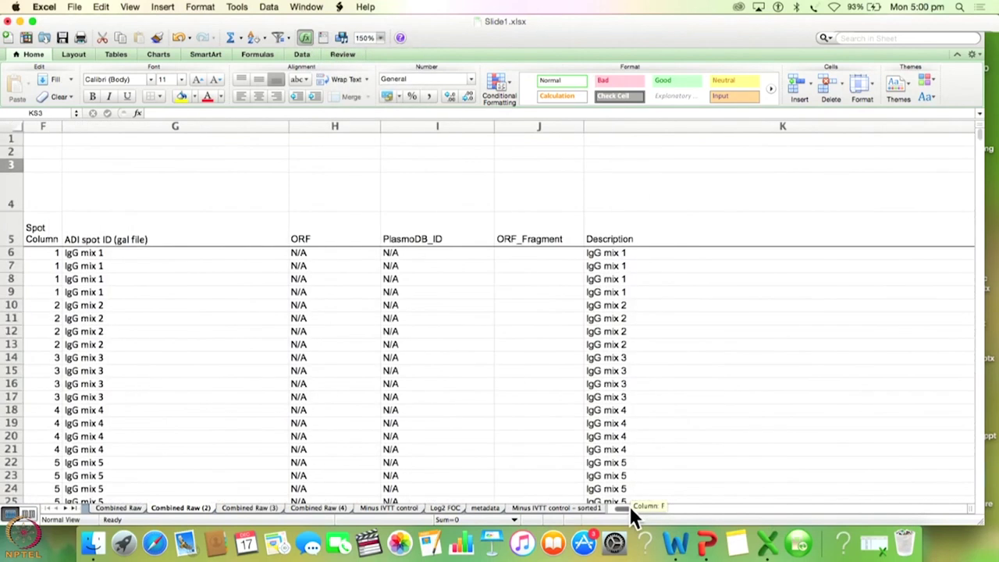
Look through the Description, Organism, Preparation and first raw data columns for the IgG control and purified protein rows
{"action": "scroll", "coordinate": [630, 507], "scroll_direction": "right", "scroll_amount": 2}
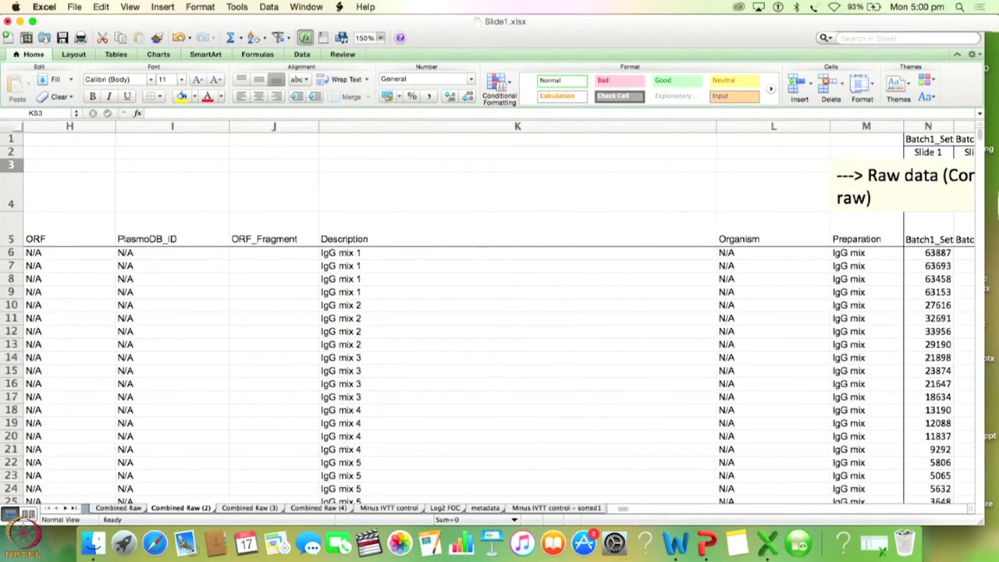
{"action": "scroll", "coordinate": [985, 147], "scroll_direction": "down", "scroll_amount": 2}
{"action": "scroll", "coordinate": [985, 147], "scroll_direction": "down", "scroll_amount": 1}
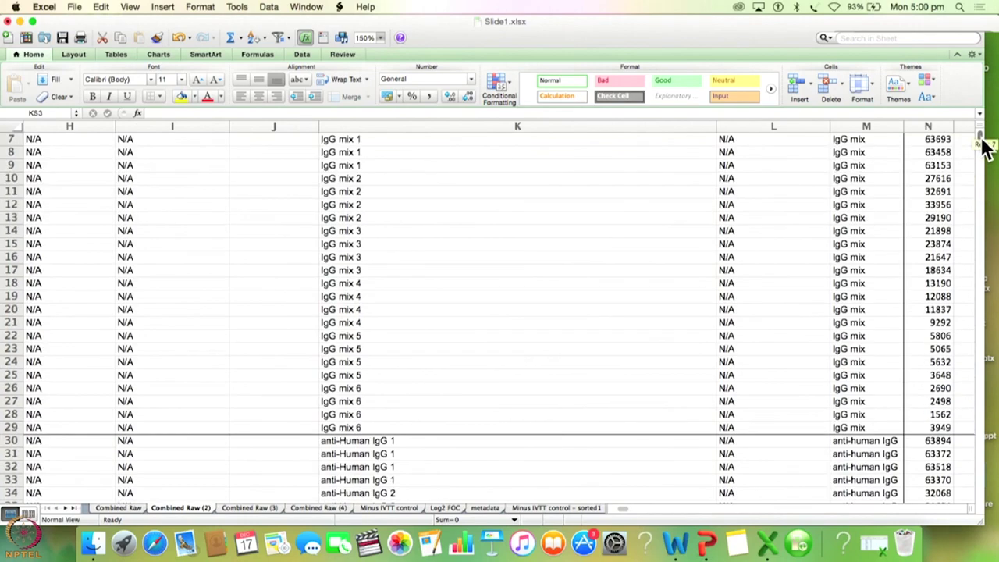
{"action": "scroll", "coordinate": [986, 145], "scroll_direction": "up", "scroll_amount": 1}
{"action": "scroll", "coordinate": [986, 145], "scroll_direction": "down", "scroll_amount": 5}
{"action": "scroll", "coordinate": [986, 152], "scroll_direction": "down", "scroll_amount": 20}
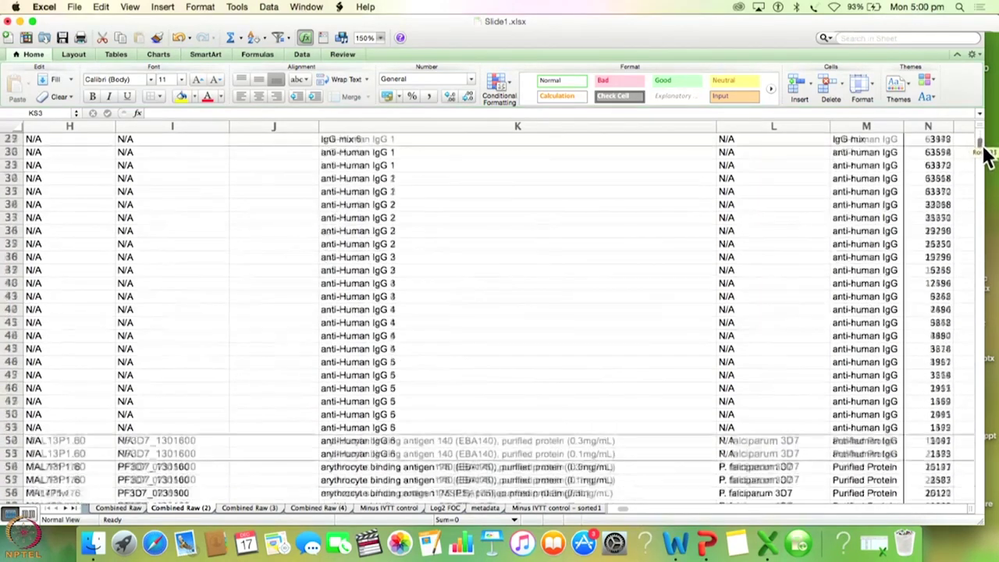
{"action": "scroll", "coordinate": [987, 171], "scroll_direction": "up", "scroll_amount": 20}
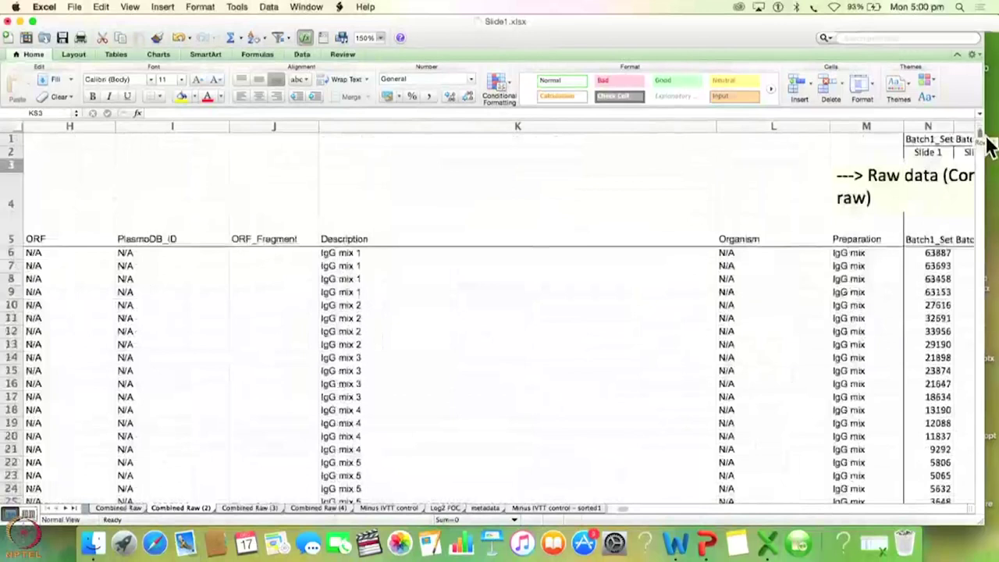
{"action": "scroll", "coordinate": [623, 506], "scroll_direction": "left", "scroll_amount": 7}
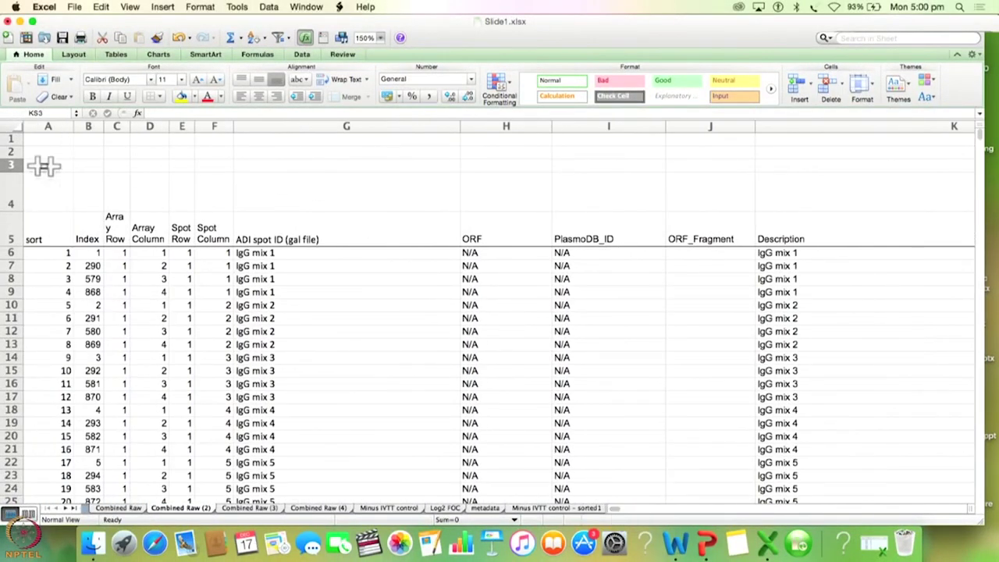
Examine the sort, index and position columns A to F, followed by the ADI spot ID, ORF and PlasmoDB_ID columns
{"action": "left_click", "coordinate": [44, 123]}
{"action": "left_click_drag", "start_coordinate": [57, 124], "coordinate": [212, 127]}
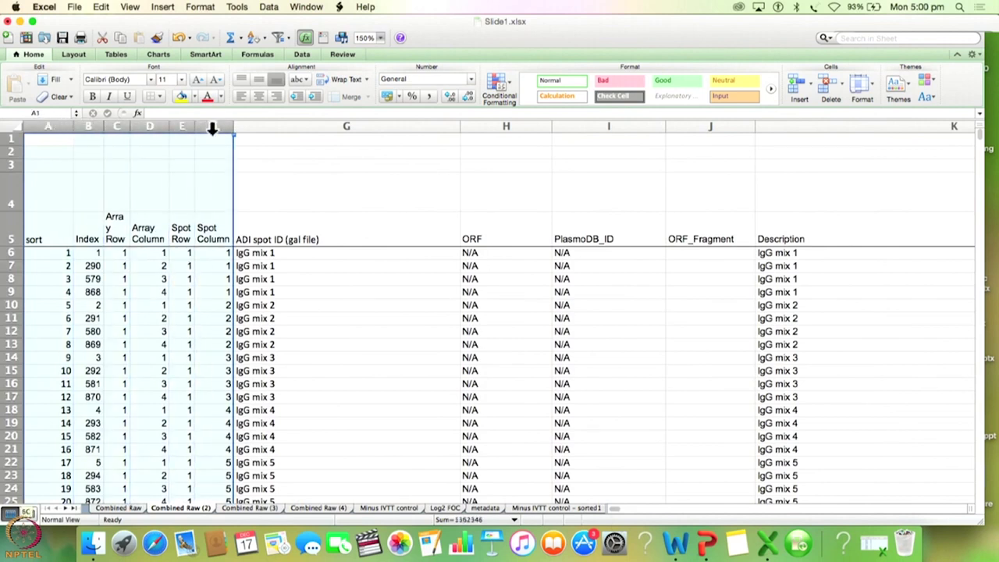
{"action": "left_click", "coordinate": [337, 125]}
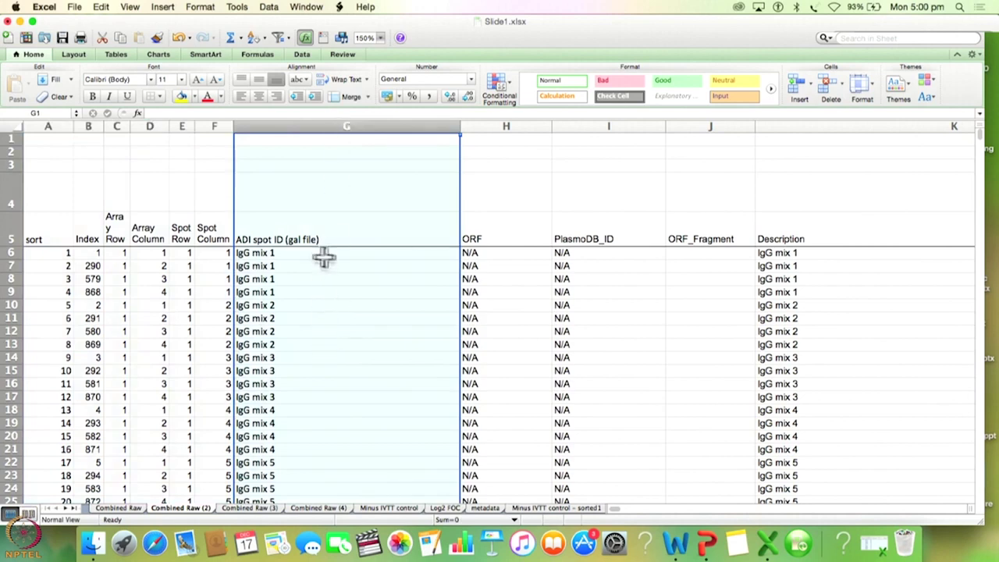
{"action": "mouse_move", "coordinate": [983, 128]}
{"action": "left_mouse_down"}
{"action": "mouse_move", "coordinate": [986, 166]}
{"action": "mouse_move", "coordinate": [983, 138]}
{"action": "left_mouse_up"}
{"action": "left_click", "coordinate": [486, 126]}
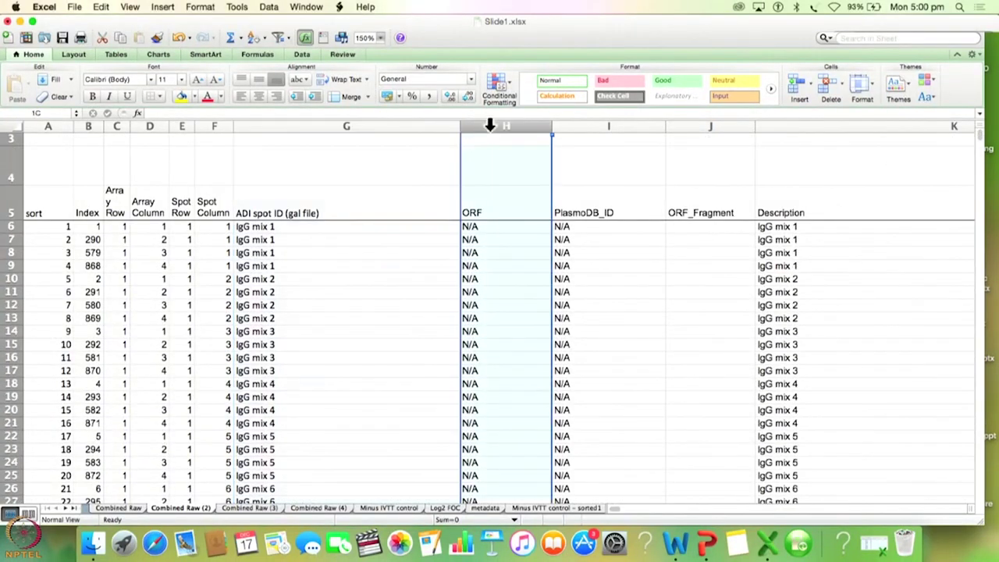
{"action": "scroll", "coordinate": [986, 142], "scroll_direction": "up", "scroll_amount": 1}
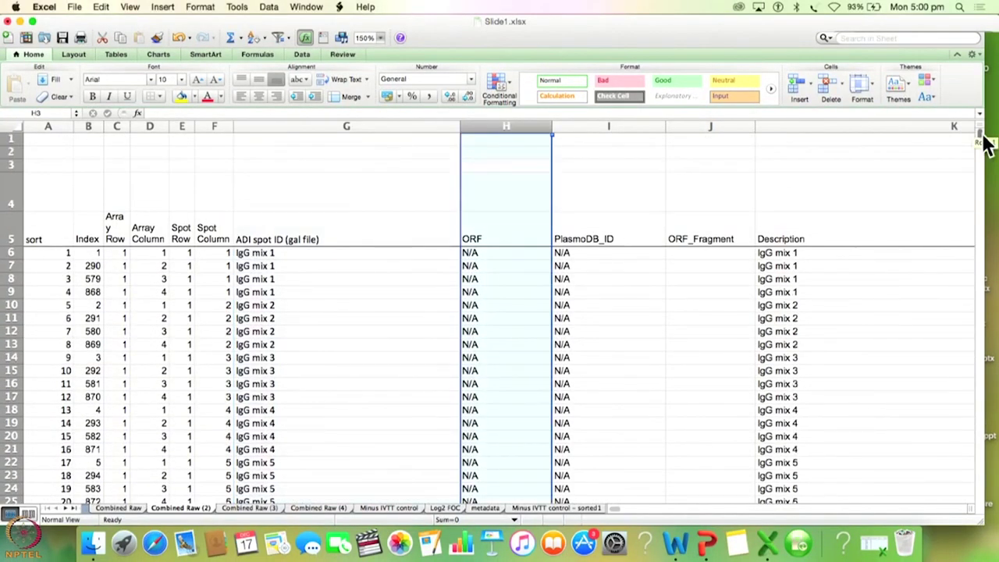
{"action": "mouse_move", "coordinate": [985, 140]}
{"action": "left_mouse_down"}
{"action": "mouse_move", "coordinate": [989, 156]}
{"action": "mouse_move", "coordinate": [986, 140]}
{"action": "left_mouse_up"}
{"action": "left_click", "coordinate": [602, 126]}
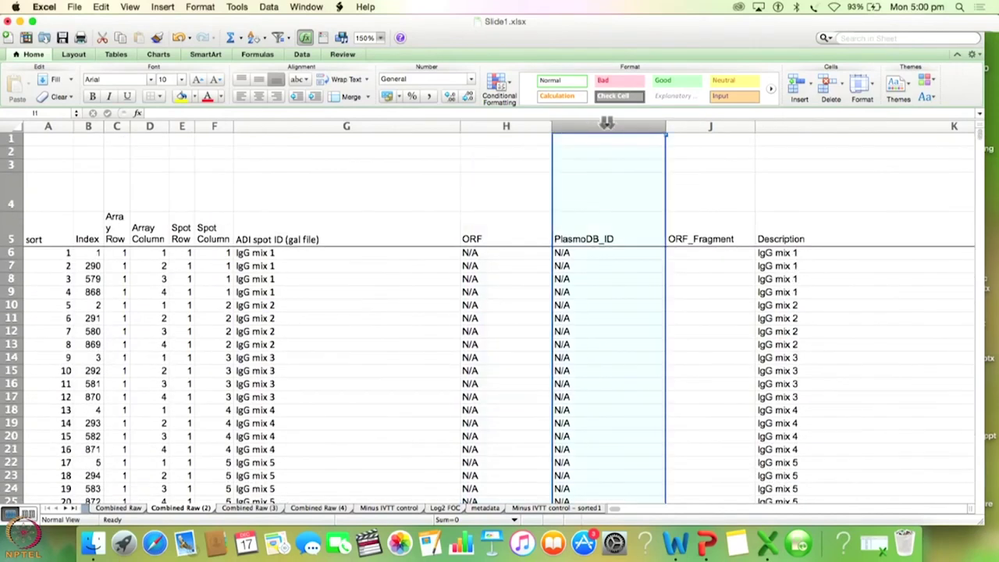
{"action": "left_click_drag", "start_coordinate": [984, 141], "coordinate": [985, 160]}
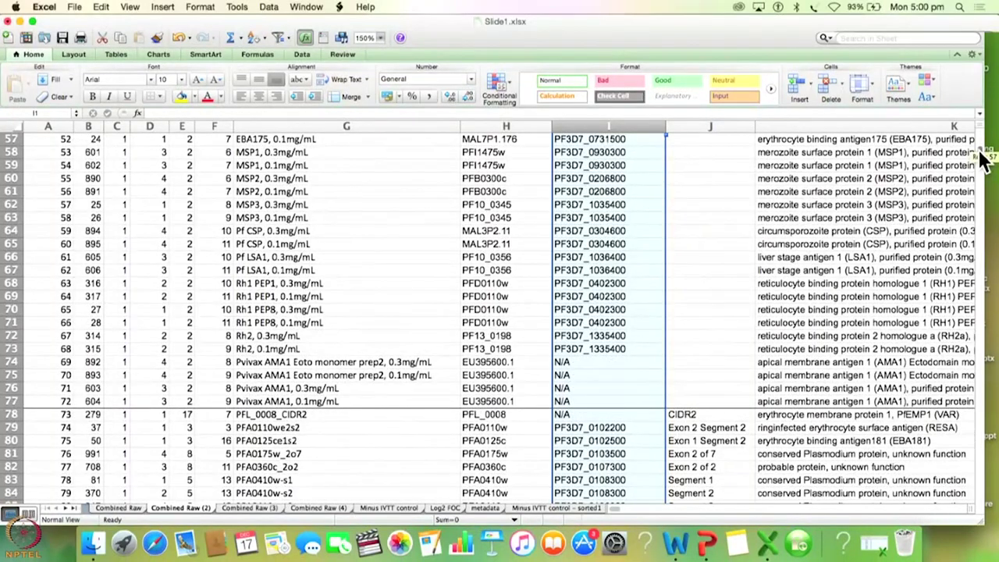
{"action": "left_click_drag", "start_coordinate": [984, 159], "coordinate": [984, 128]}
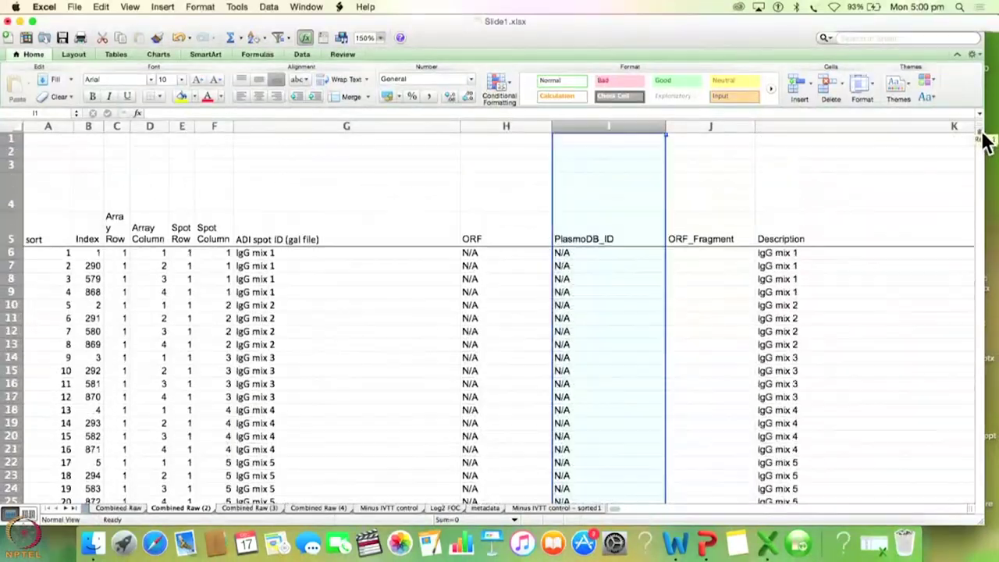
Examine the ORF_Fragment column down through the exon and segment entries, and return to the header rows
{"action": "left_click", "coordinate": [720, 127]}
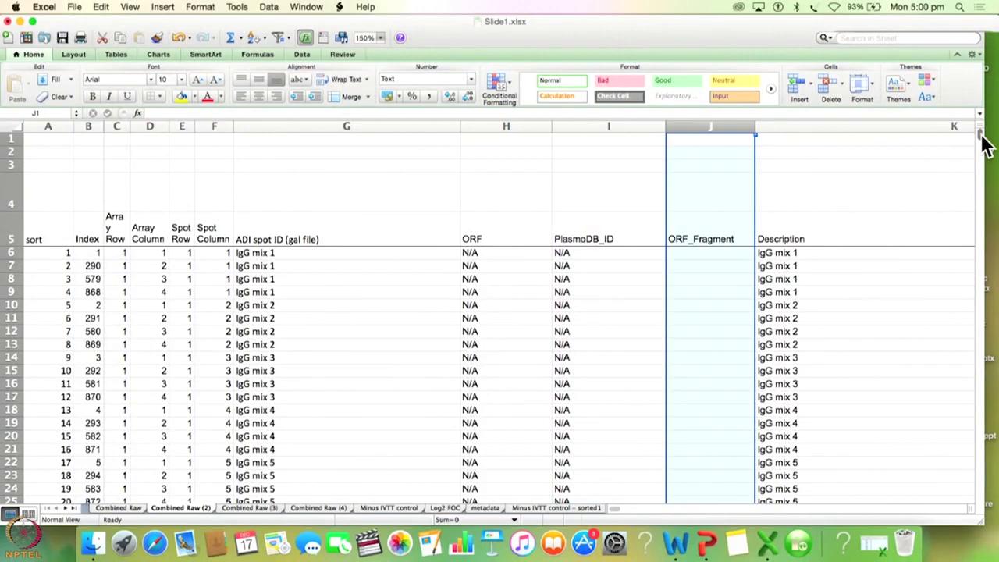
{"action": "left_click_drag", "start_coordinate": [983, 138], "coordinate": [983, 162]}
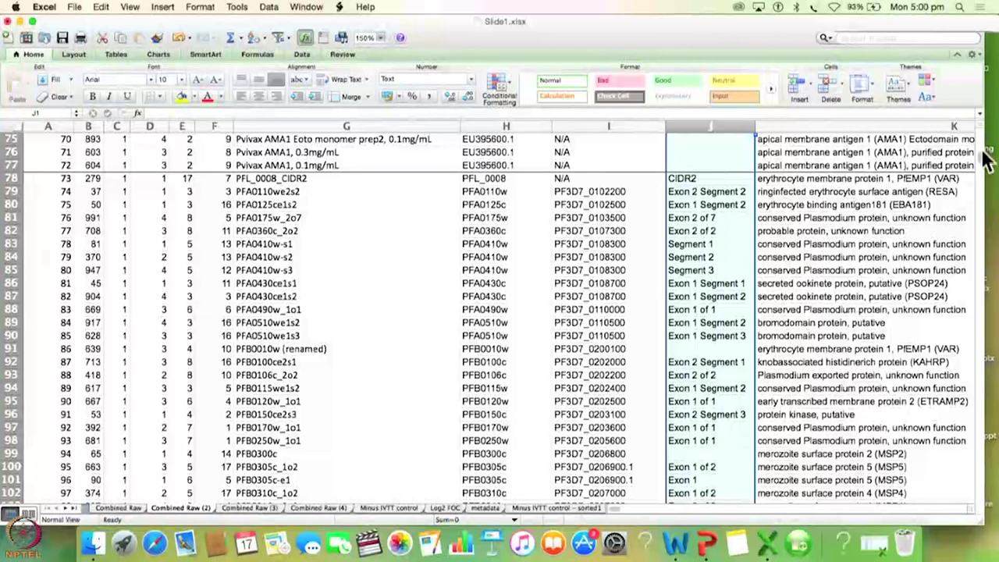
{"action": "scroll", "coordinate": [986, 164], "scroll_direction": "down", "scroll_amount": 3}
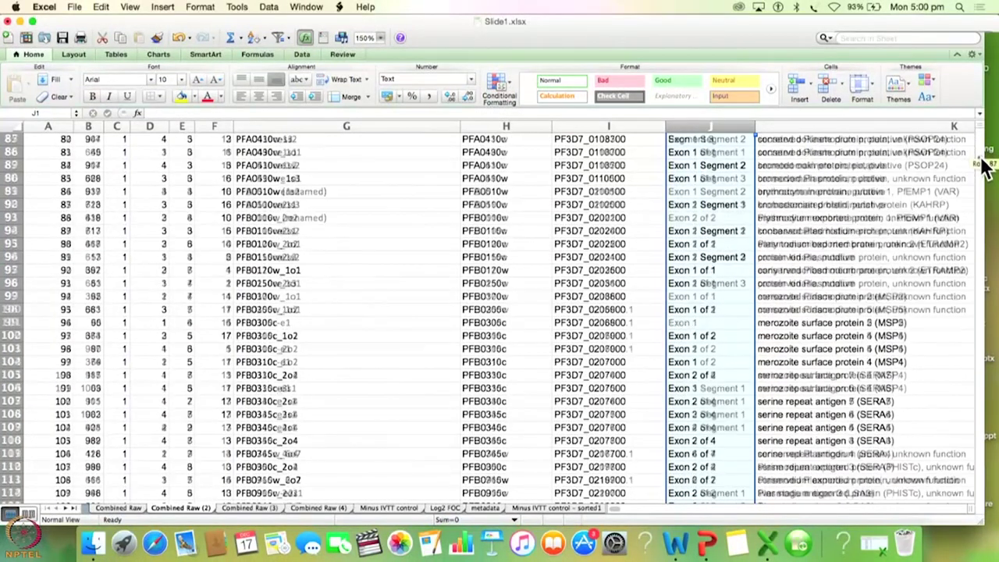
{"action": "scroll", "coordinate": [987, 161], "scroll_direction": "up", "scroll_amount": 4}
{"action": "scroll", "coordinate": [988, 164], "scroll_direction": "up", "scroll_amount": 3}
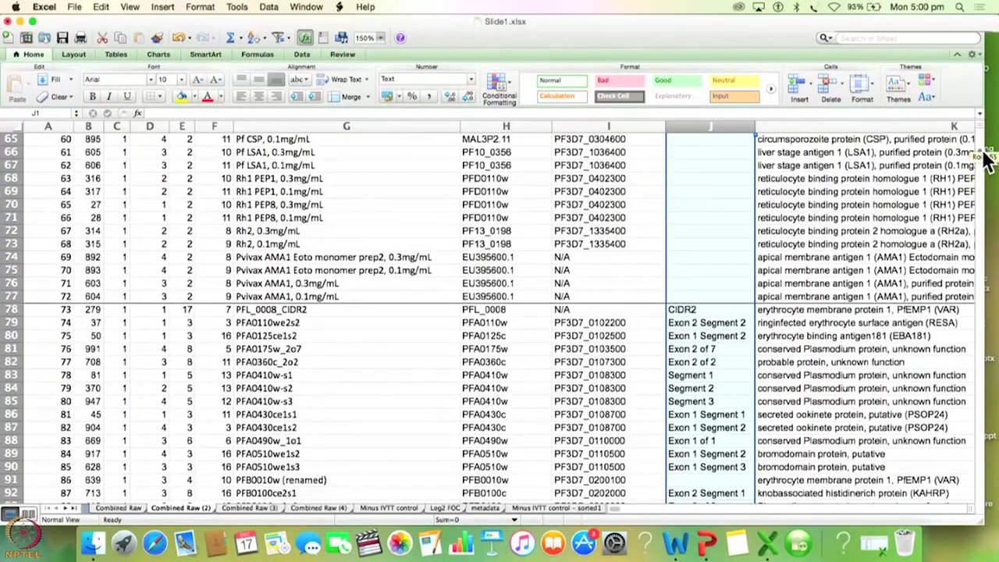
{"action": "scroll", "coordinate": [989, 160], "scroll_direction": "up", "scroll_amount": 20}
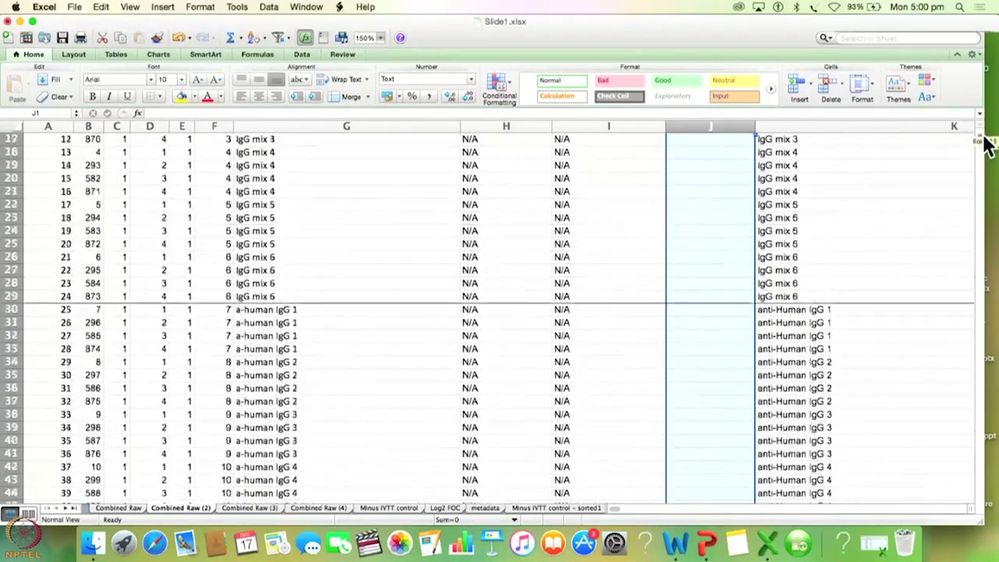
Review the ADI spot ID column again and check the PlasmoDB_ID column down to the individual antigen rows
{"action": "left_click", "coordinate": [321, 125]}
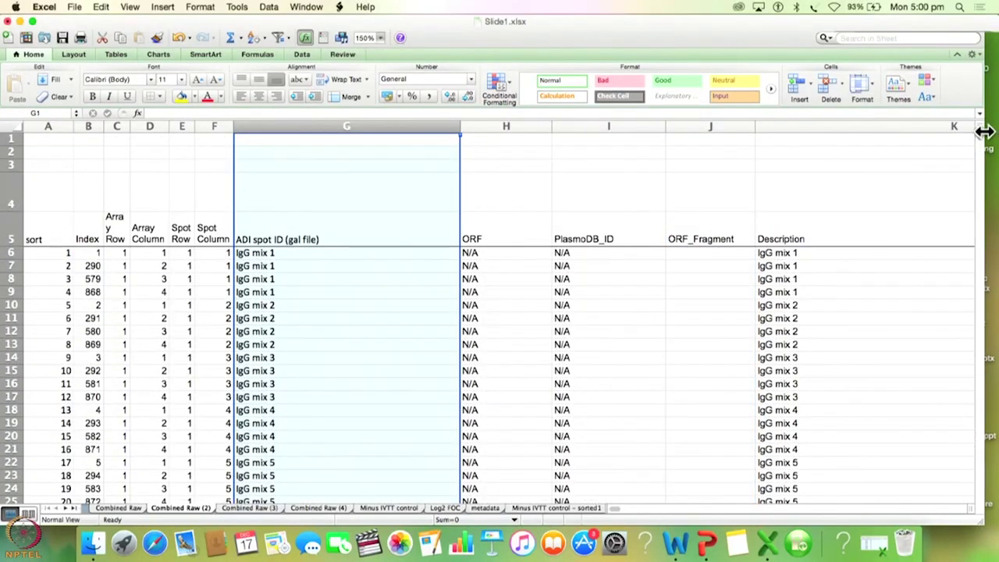
{"action": "scroll", "coordinate": [989, 148], "scroll_direction": "down", "scroll_amount": 20}
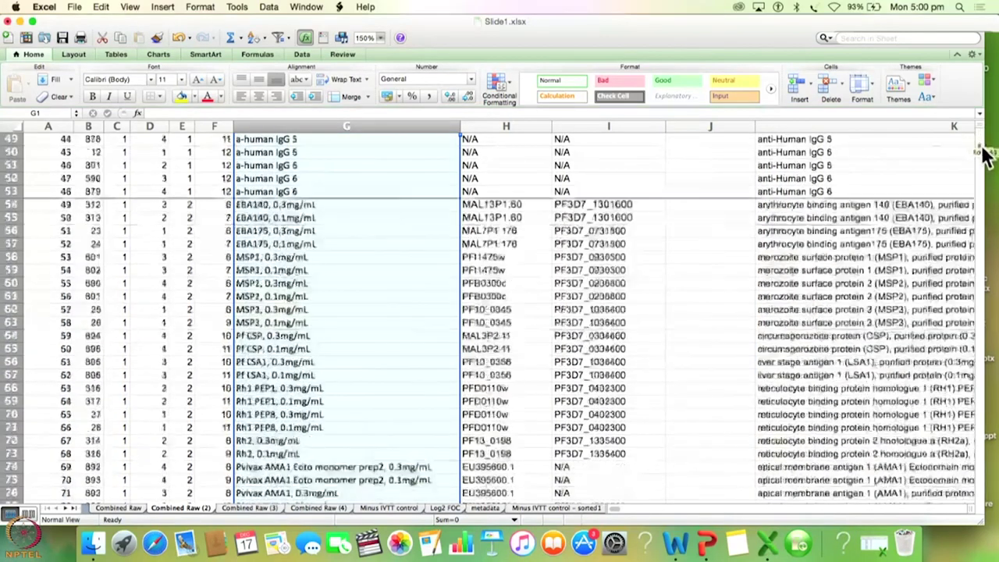
{"action": "scroll", "coordinate": [986, 156], "scroll_direction": "up", "scroll_amount": 20}
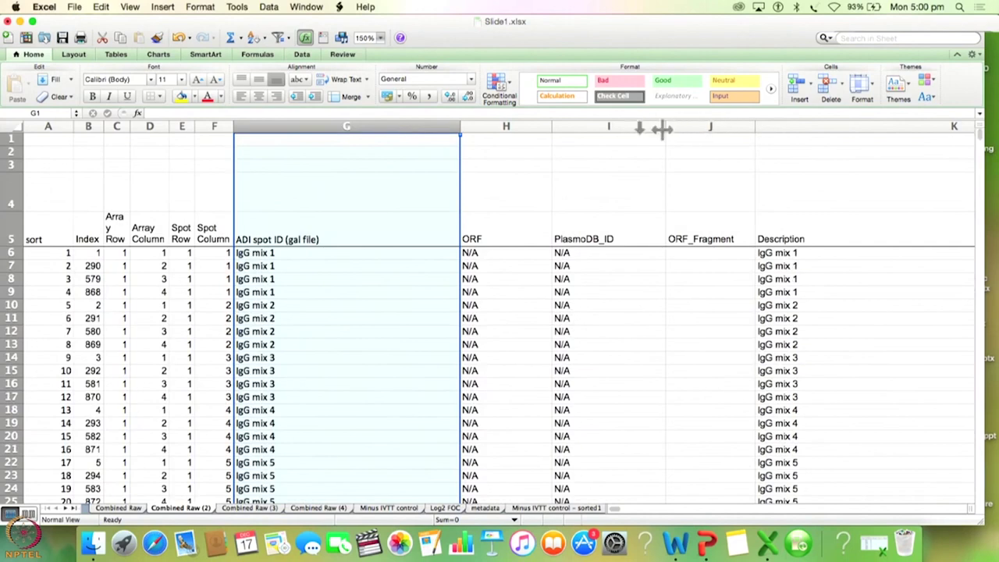
{"action": "left_click", "coordinate": [611, 126]}
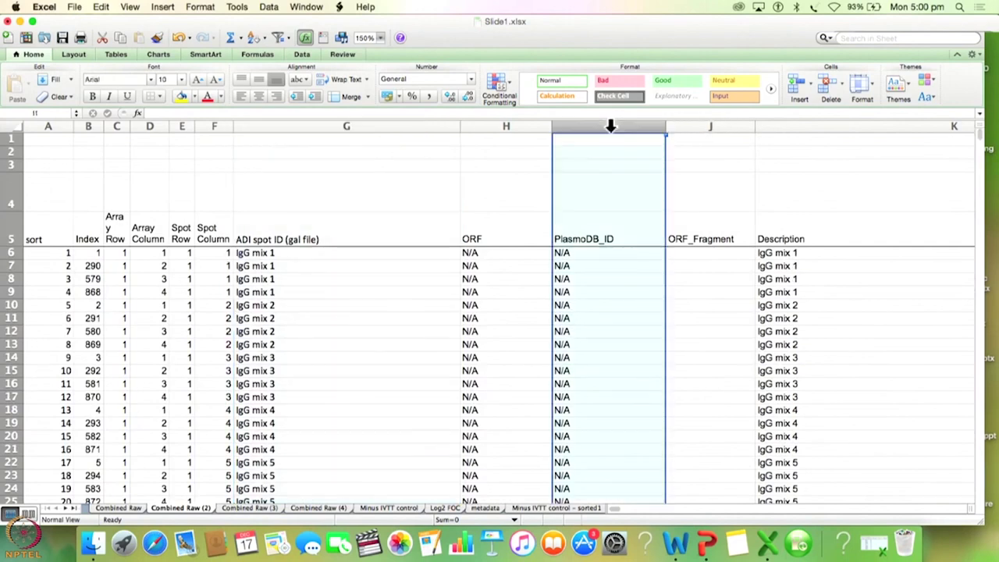
{"action": "scroll", "coordinate": [986, 156], "scroll_direction": "down", "scroll_amount": 15}
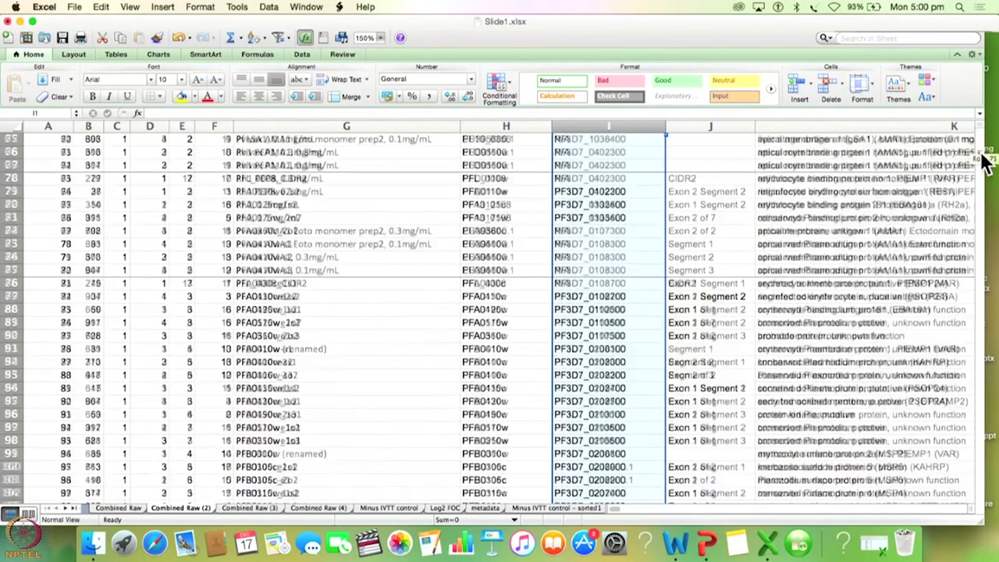
{"action": "scroll", "coordinate": [985, 160], "scroll_direction": "down", "scroll_amount": 2}
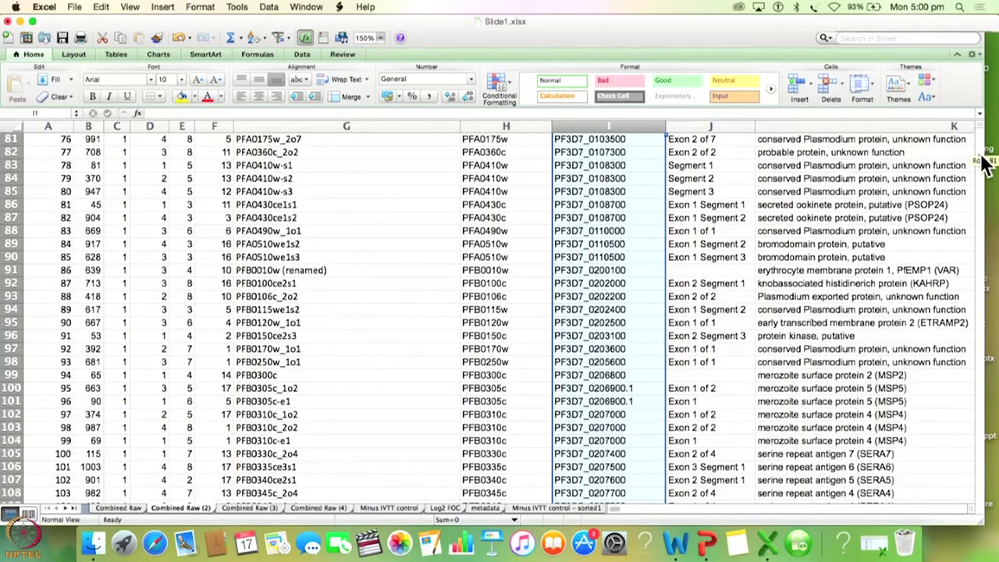
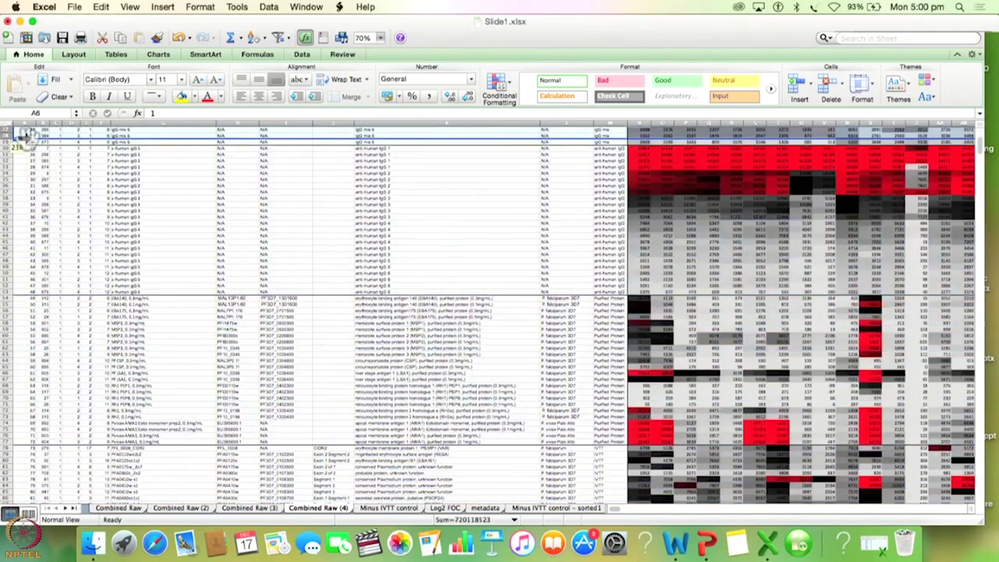
Set the Combined Raw (4) sheet's zoom to 150% and bring its header rows into view
{"action": "left_click", "coordinate": [380, 37]}
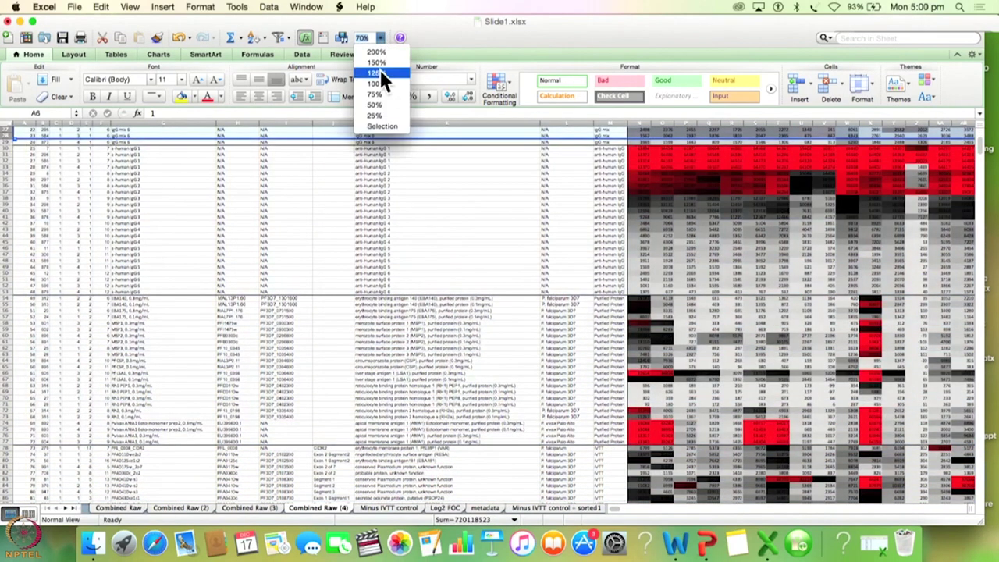
{"action": "left_click", "coordinate": [380, 69]}
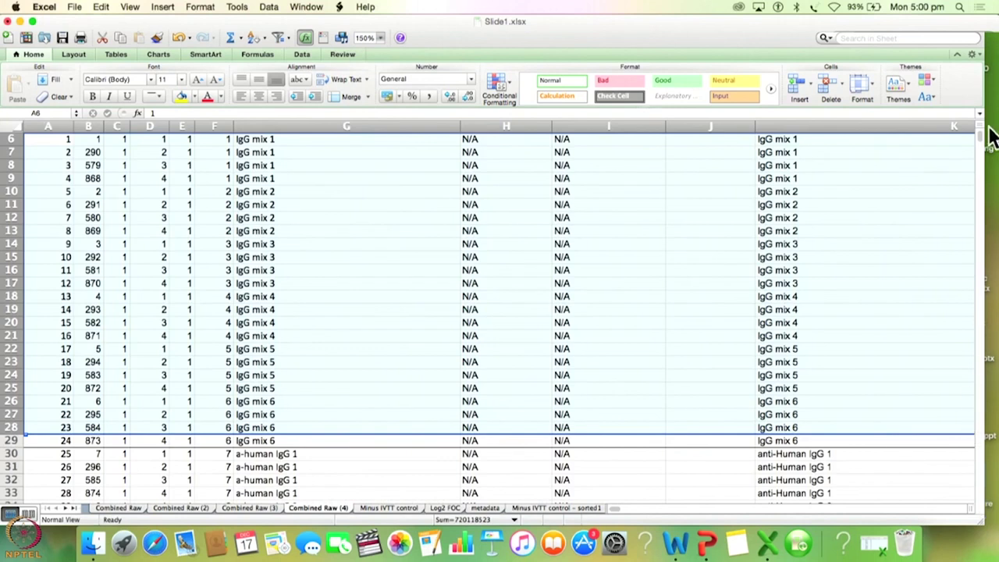
{"action": "left_click_drag", "start_coordinate": [985, 145], "coordinate": [984, 139]}
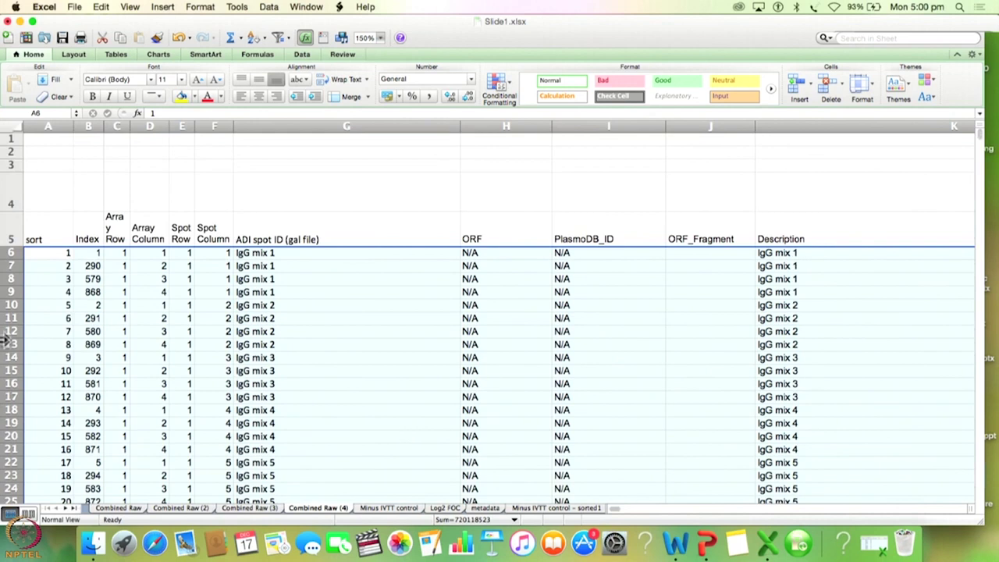
Delete the IgG mix and other control rows from row 6 down to just above the PFL_0008_CIDR2 spot
{"action": "left_click", "coordinate": [11, 254]}
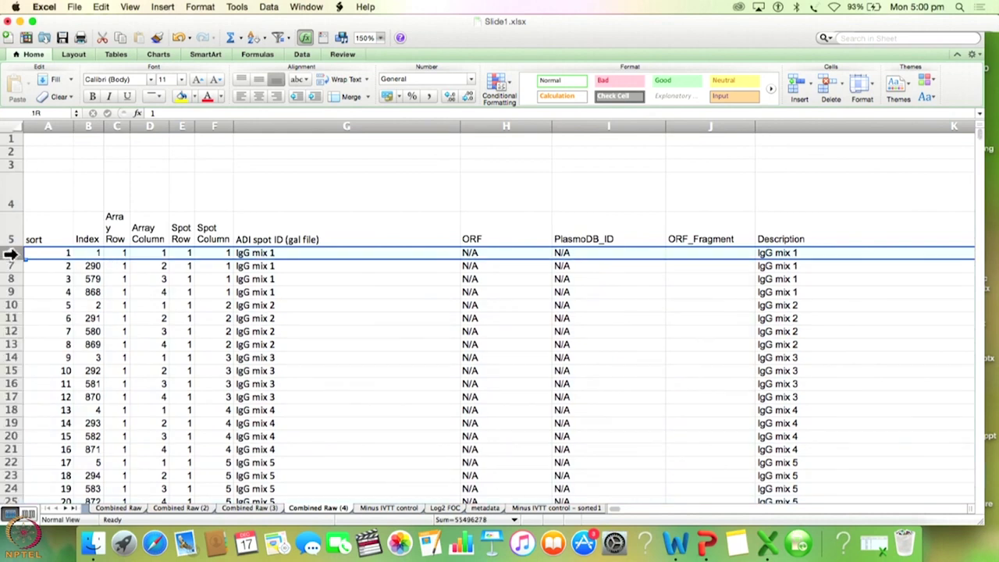
{"action": "left_click_drag", "start_coordinate": [11, 255], "coordinate": [11, 428]}
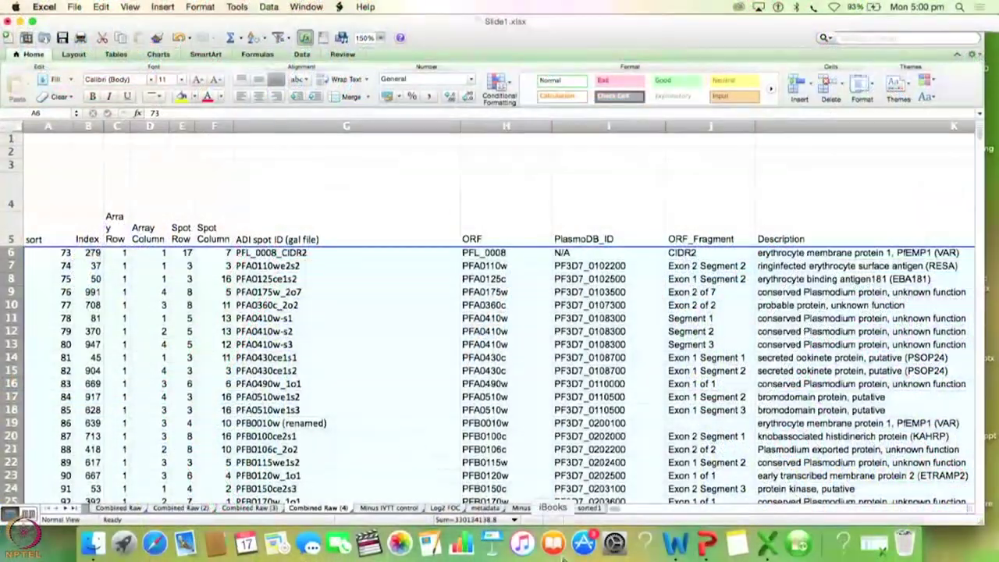
Delete the TTBS, empty spot and Blank rows, 1021 to 1065, below the last P. vivax antigen row
{"action": "left_click_drag", "start_coordinate": [612, 508], "coordinate": [615, 510]}
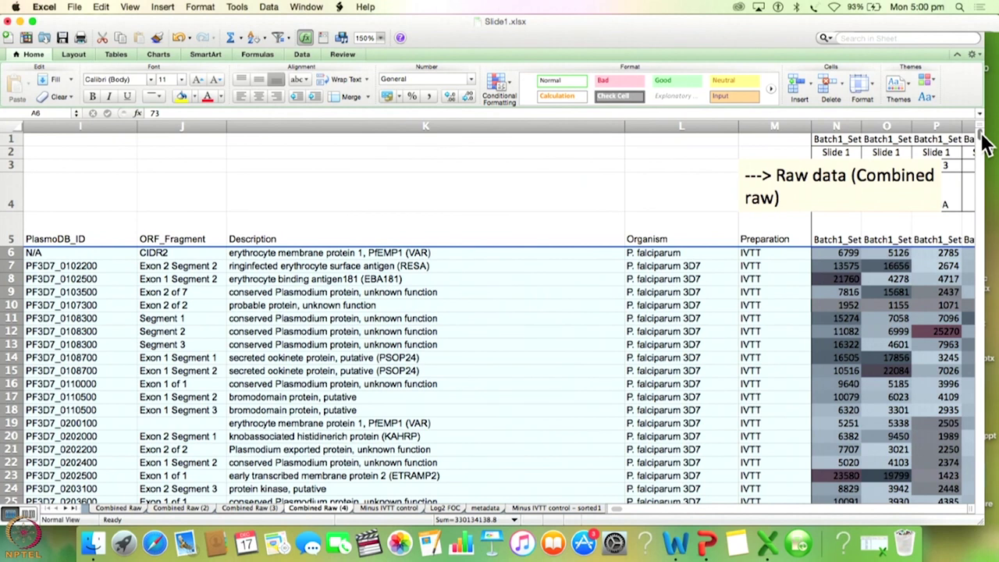
{"action": "left_click_drag", "start_coordinate": [985, 144], "coordinate": [982, 456]}
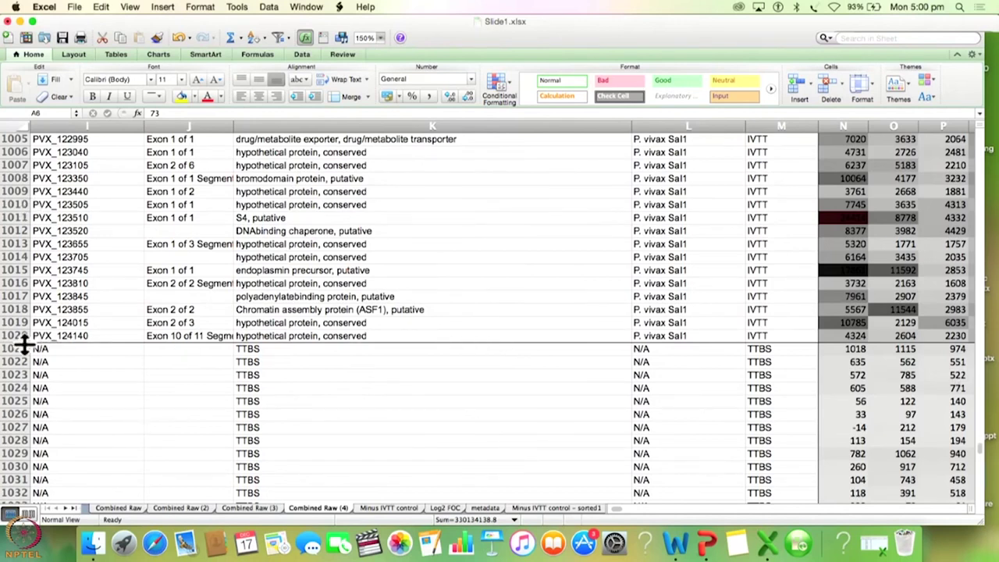
{"action": "left_click_drag", "start_coordinate": [17, 348], "coordinate": [9, 414]}
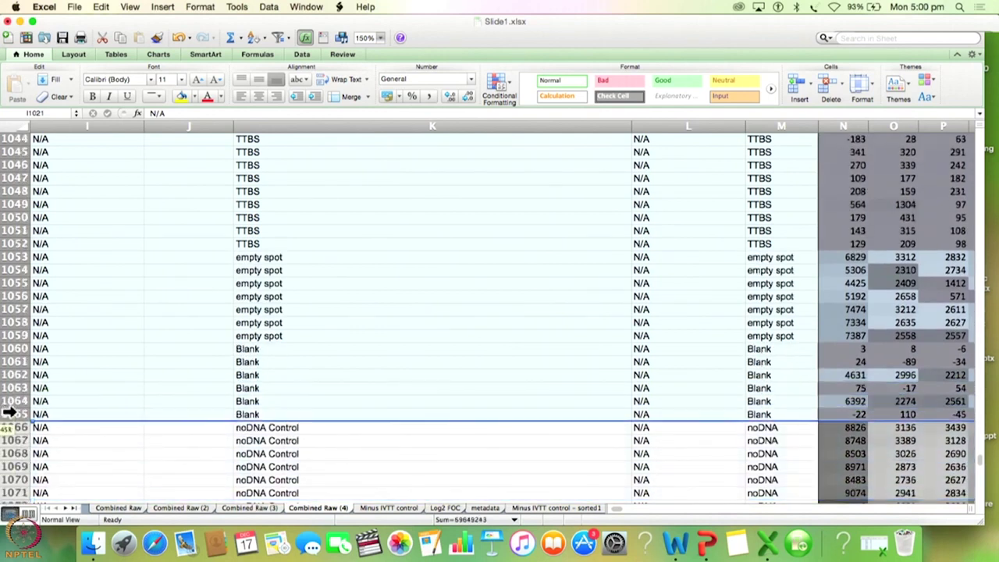
{"action": "right_click", "coordinate": [13, 398]}
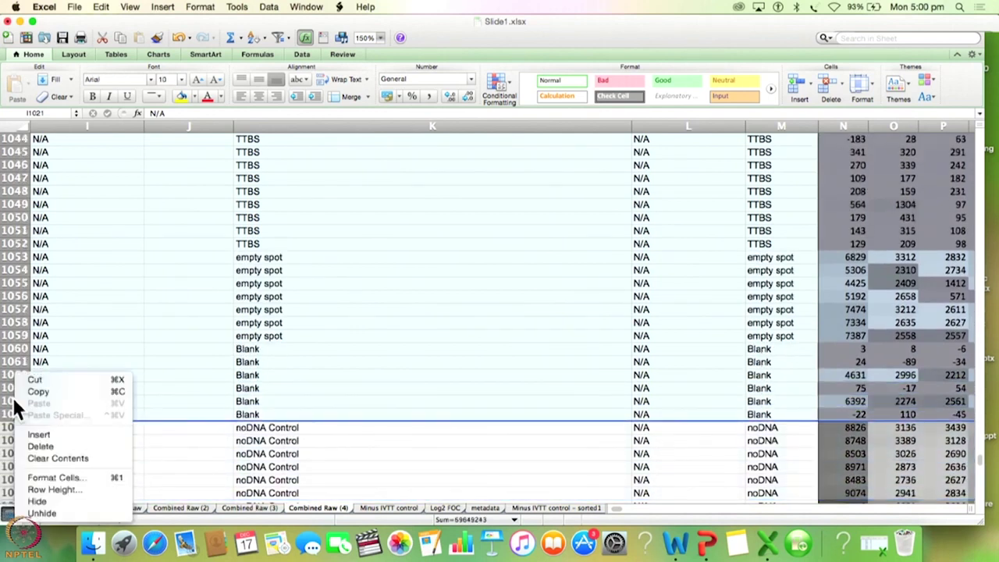
{"action": "left_click", "coordinate": [55, 446]}
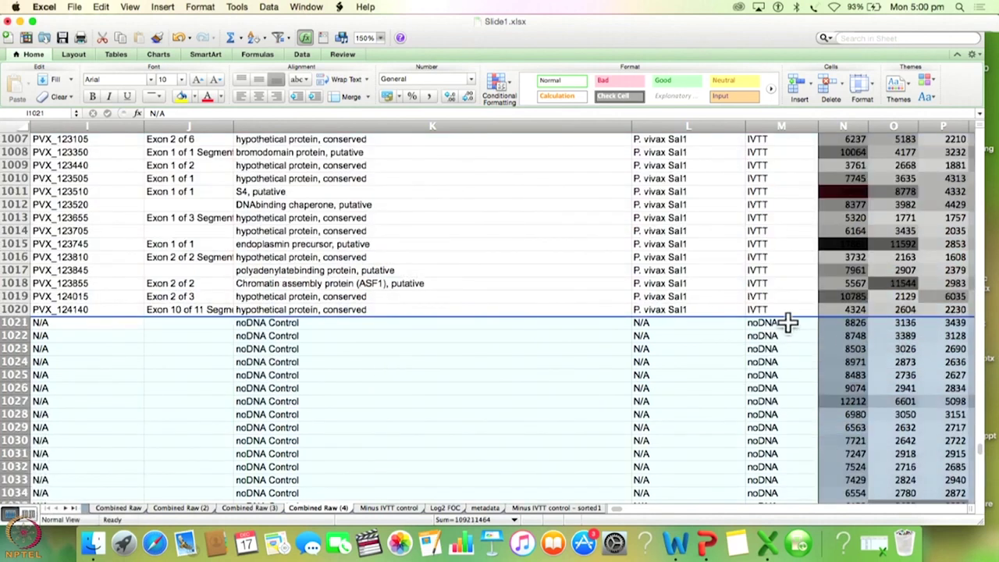
Examine the noDNA control rows and check the Median No DNA formula beneath them in column N
{"action": "left_click", "coordinate": [785, 323]}
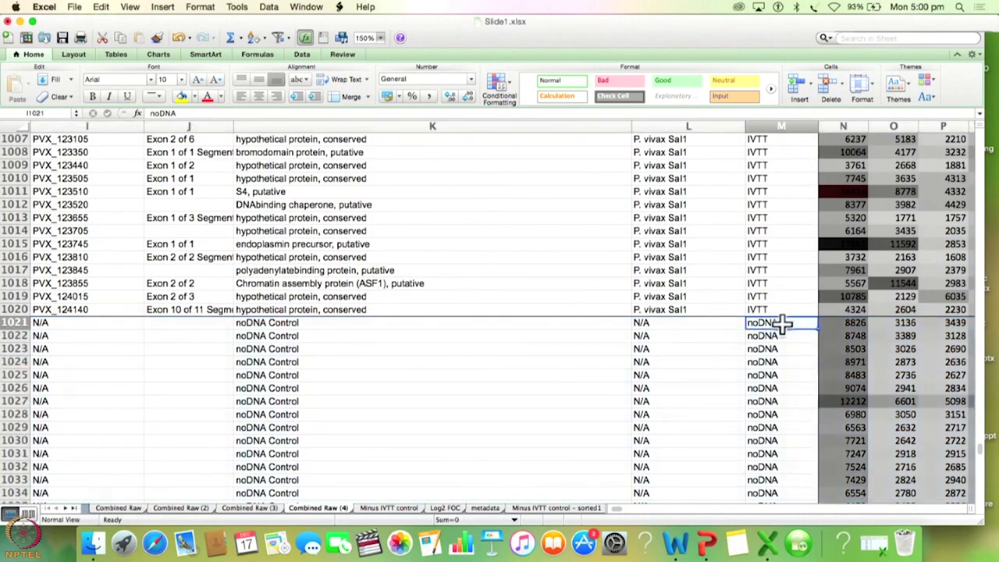
{"action": "scroll", "coordinate": [785, 326], "scroll_direction": "up", "scroll_amount": 4}
{"action": "scroll", "coordinate": [783, 352], "scroll_direction": "down", "scroll_amount": 6}
{"action": "scroll", "coordinate": [782, 376], "scroll_direction": "down", "scroll_amount": 10}
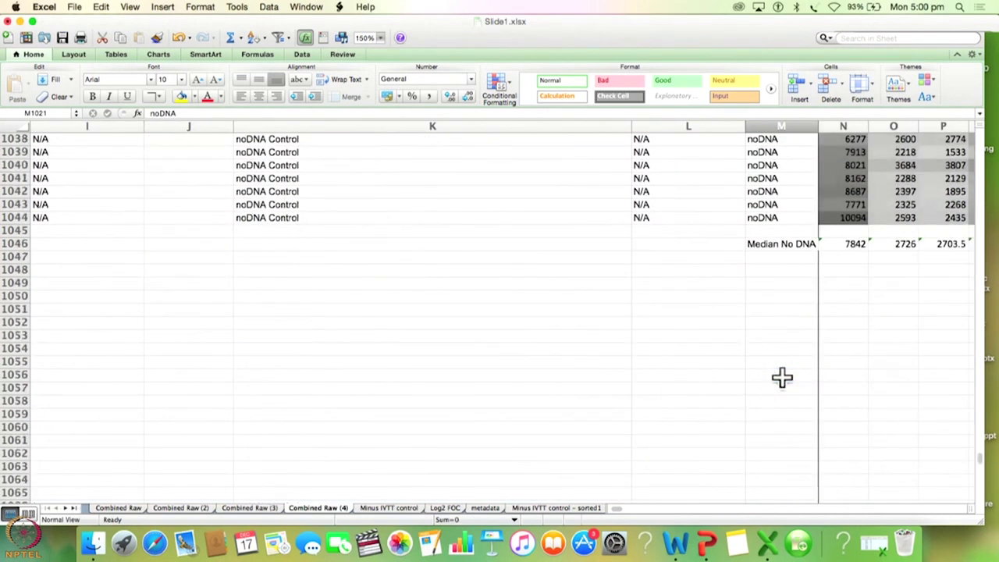
{"action": "scroll", "coordinate": [783, 378], "scroll_direction": "up", "scroll_amount": 1}
{"action": "scroll", "coordinate": [783, 378], "scroll_direction": "down", "scroll_amount": 2}
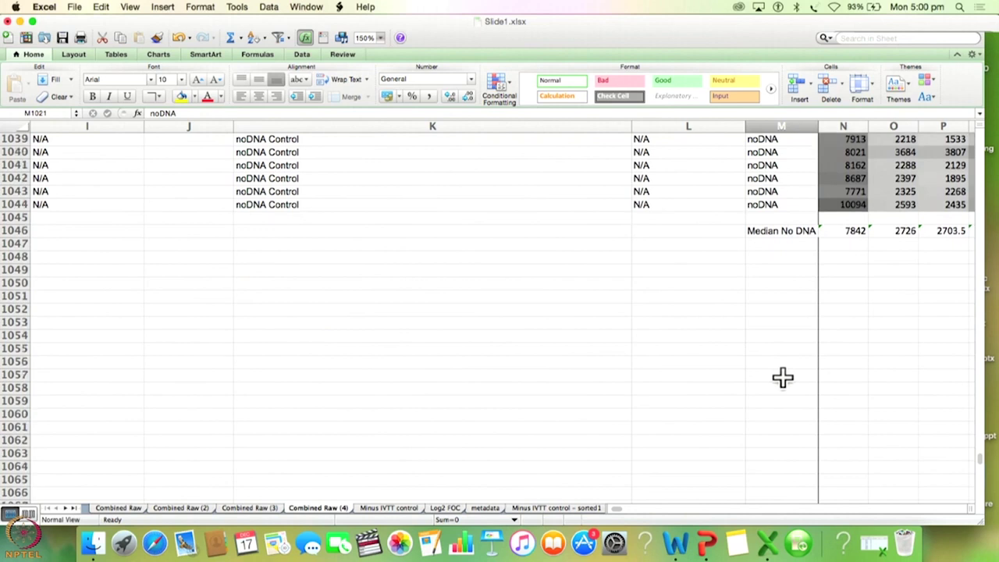
{"action": "scroll", "coordinate": [783, 377], "scroll_direction": "up", "scroll_amount": 9}
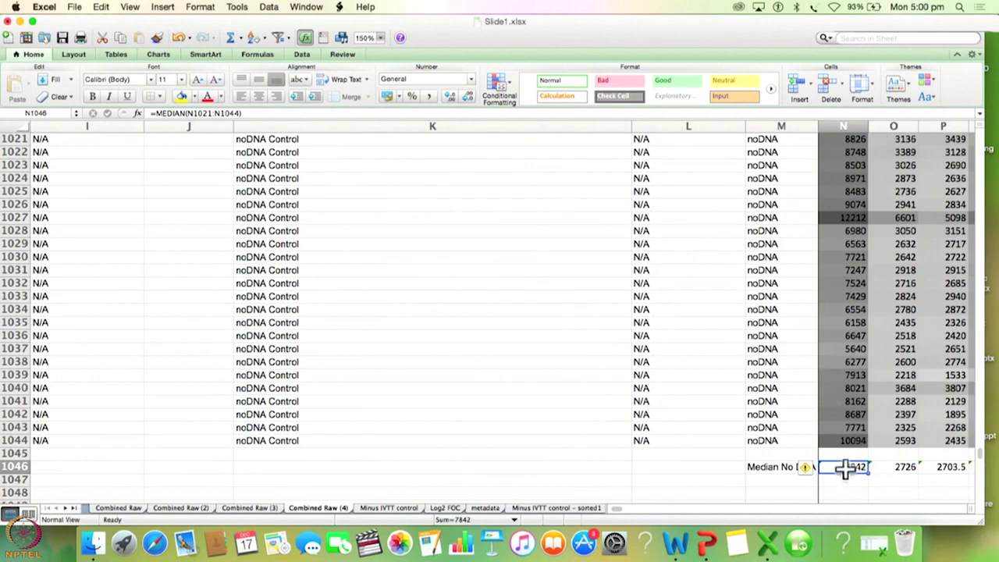
{"action": "left_click", "coordinate": [848, 124]}
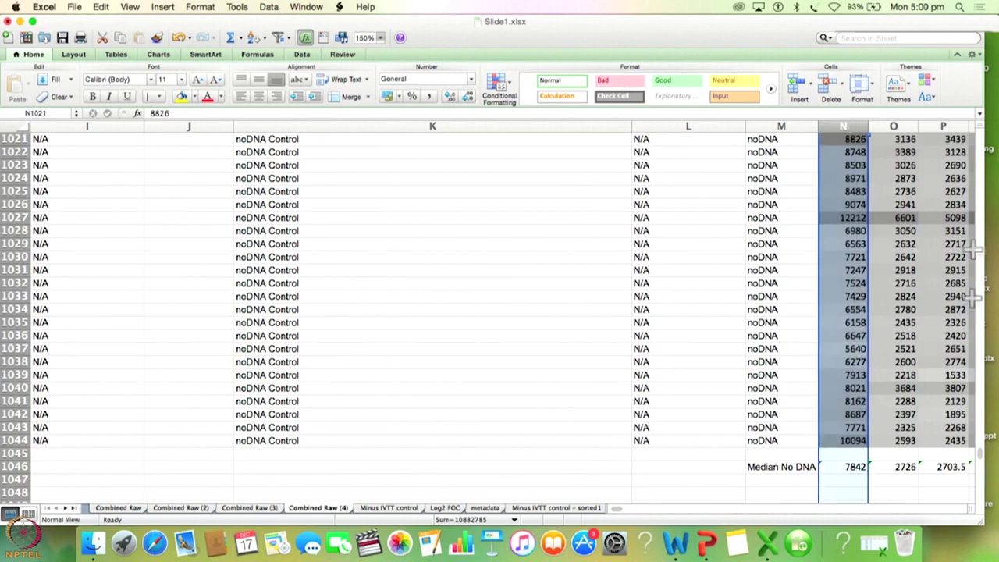
Enter the formula =N6-$N1046 in cell KT6 to subtract the noDNA median from the first spot's raw value
{"action": "left_click_drag", "start_coordinate": [984, 461], "coordinate": [990, 140]}
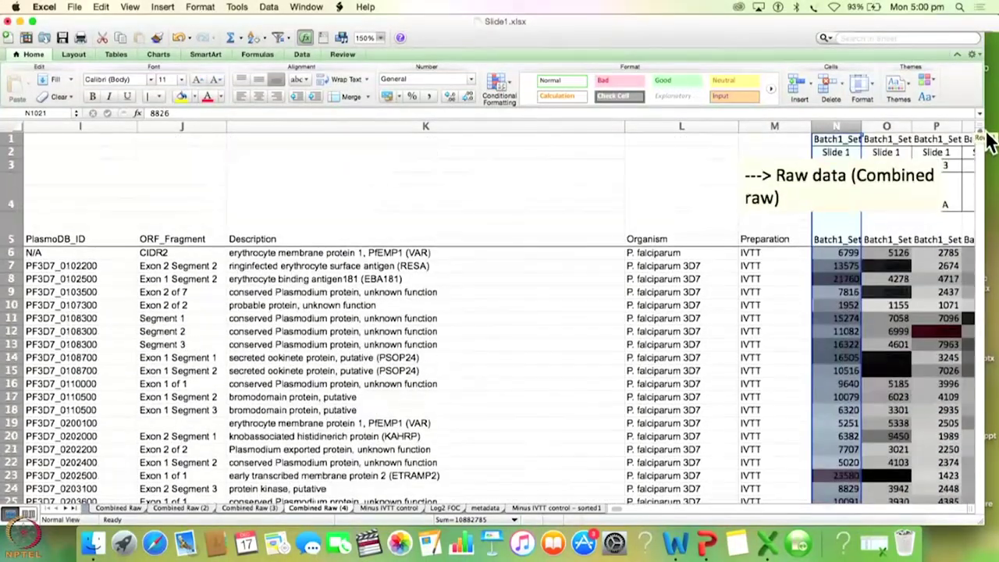
{"action": "left_click_drag", "start_coordinate": [616, 514], "coordinate": [682, 509]}
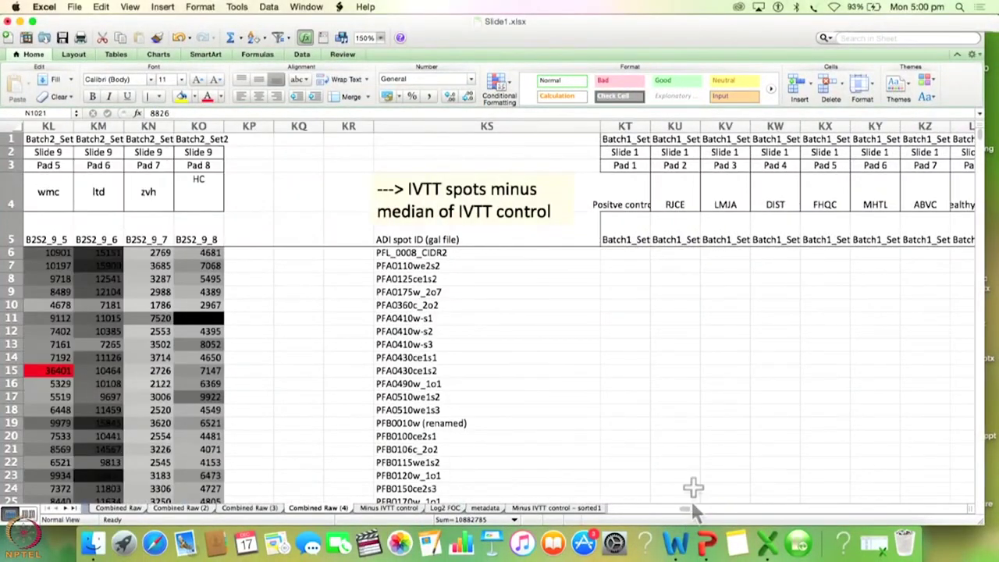
{"action": "left_click", "coordinate": [633, 252]}
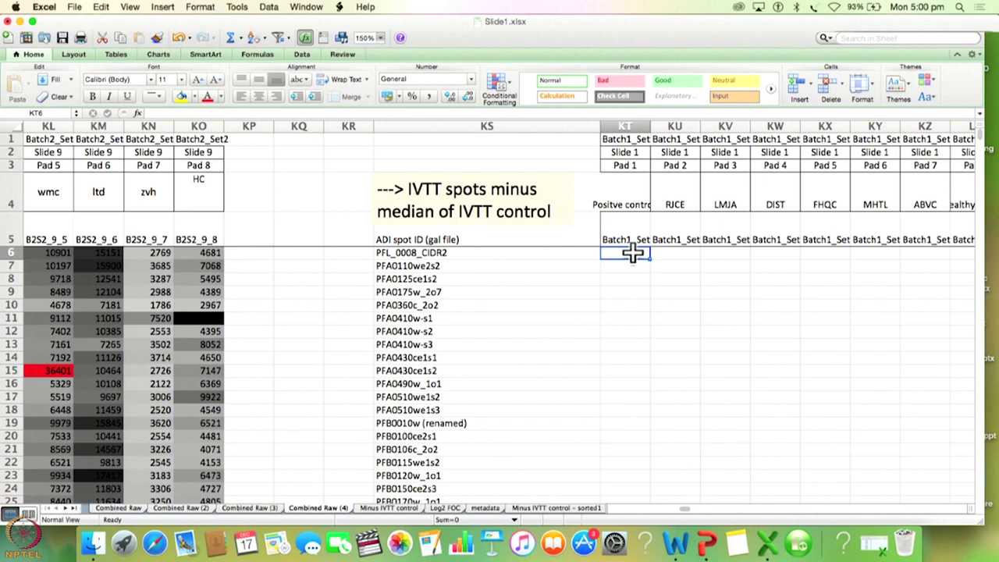
{"action": "type", "text": "="}
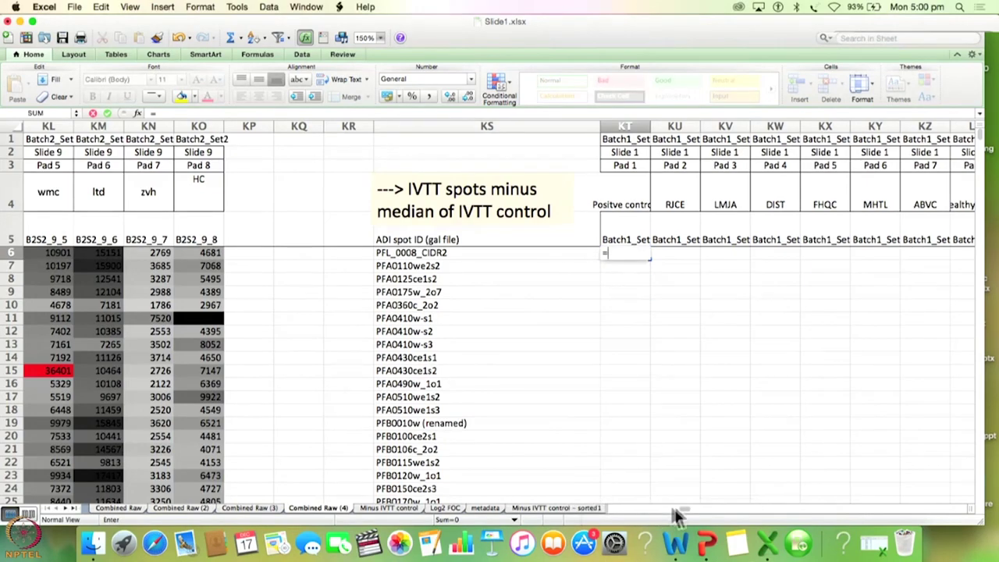
{"action": "left_click_drag", "start_coordinate": [686, 506], "coordinate": [618, 509]}
{"action": "left_click", "coordinate": [238, 252]}
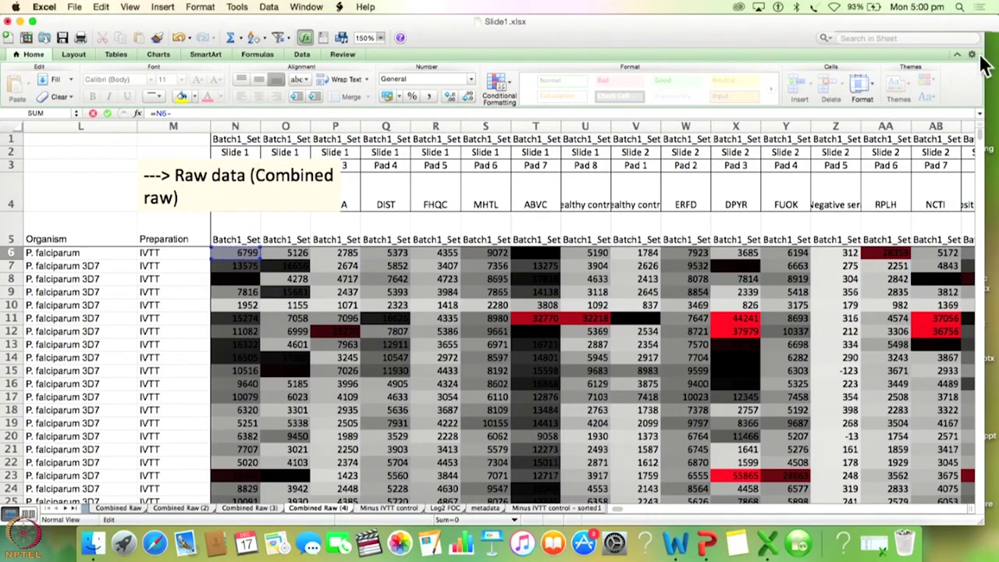
{"action": "left_click_drag", "start_coordinate": [985, 144], "coordinate": [982, 468]}
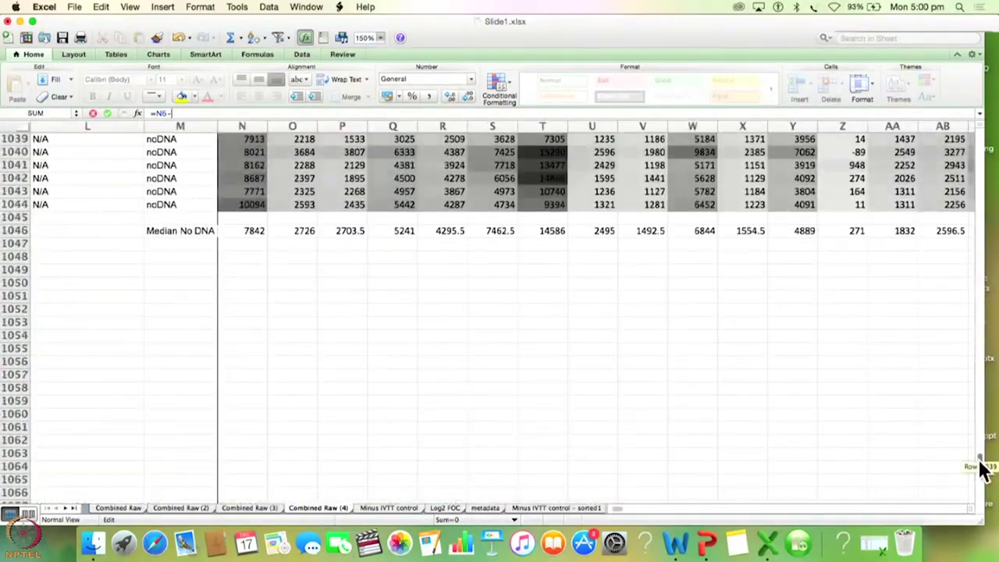
{"action": "left_click", "coordinate": [239, 230]}
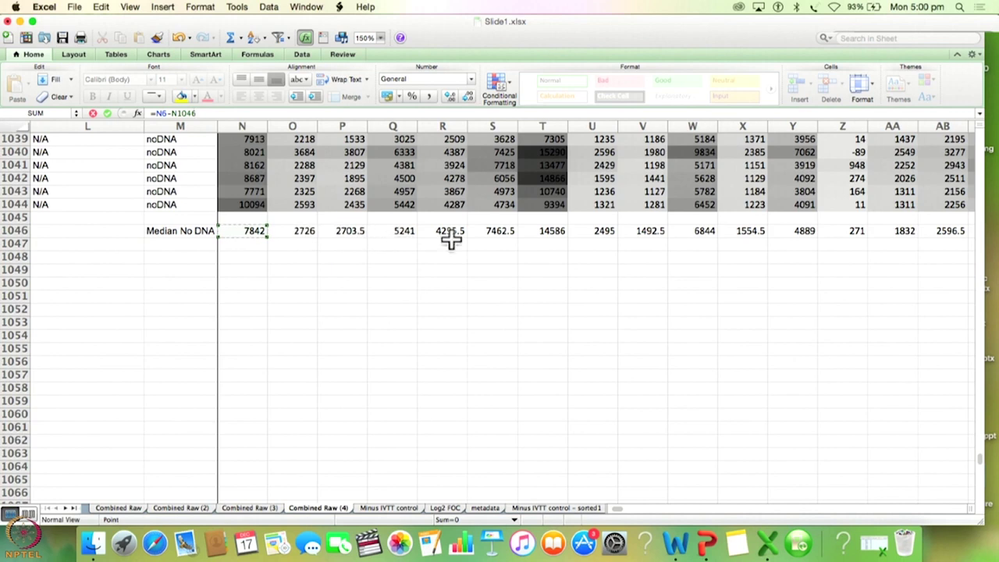
{"action": "left_click", "coordinate": [172, 113]}
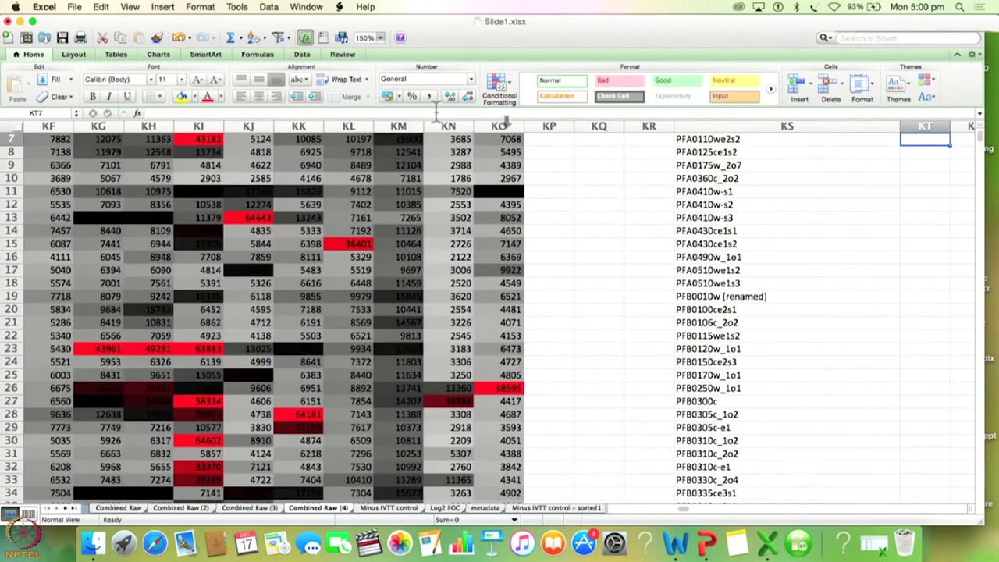
Fill the KT6 subtraction formula down column KT for the remaining spots and reselect cell KT6
{"action": "scroll", "coordinate": [918, 226], "scroll_direction": "up", "scroll_amount": 5}
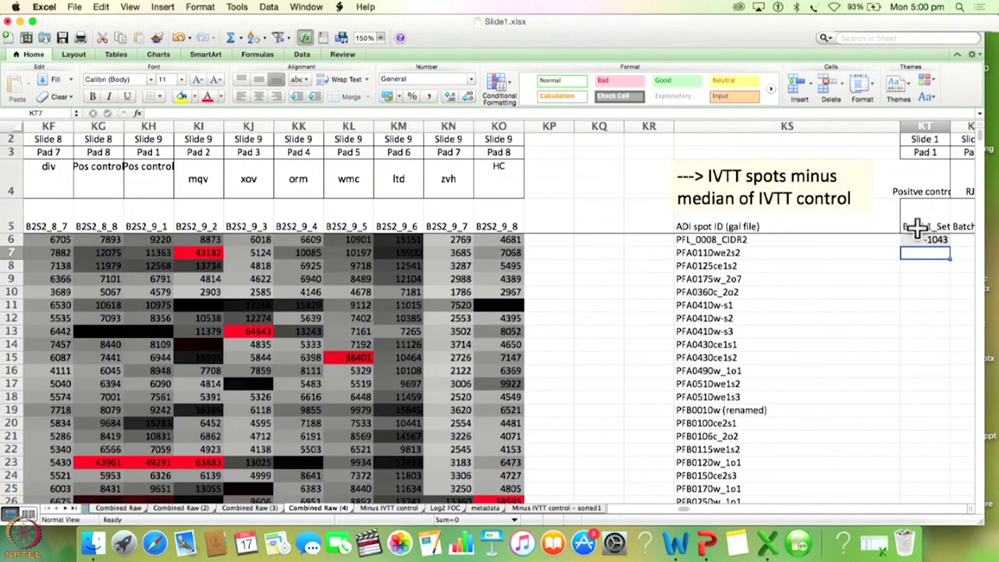
{"action": "left_click", "coordinate": [926, 240]}
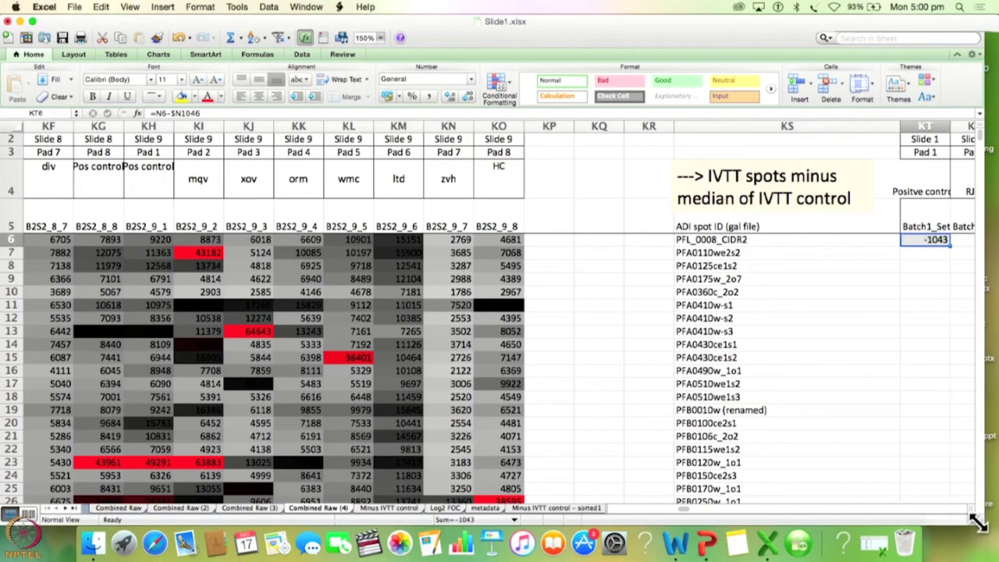
{"action": "double_click", "coordinate": [949, 246]}
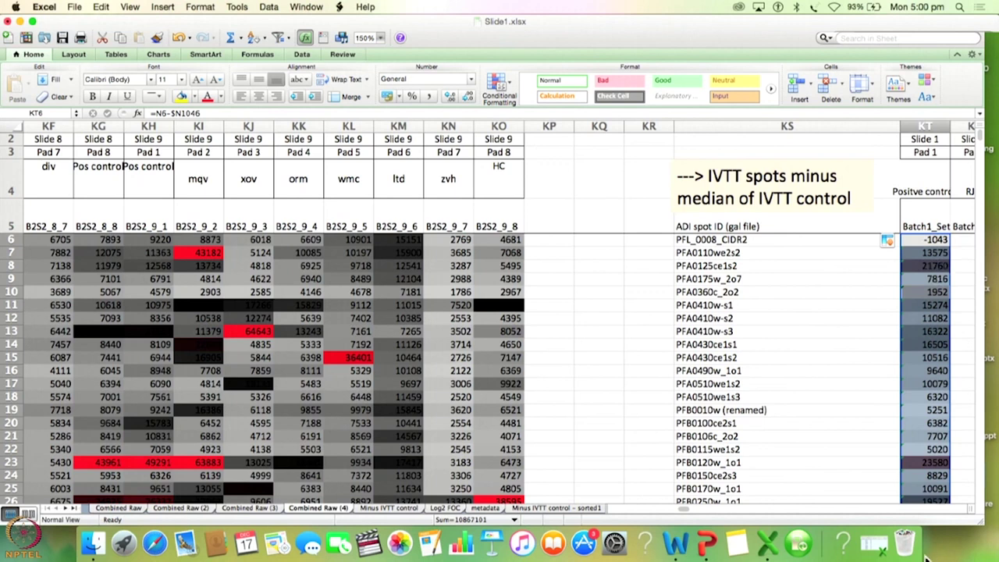
{"action": "left_click", "coordinate": [948, 243]}
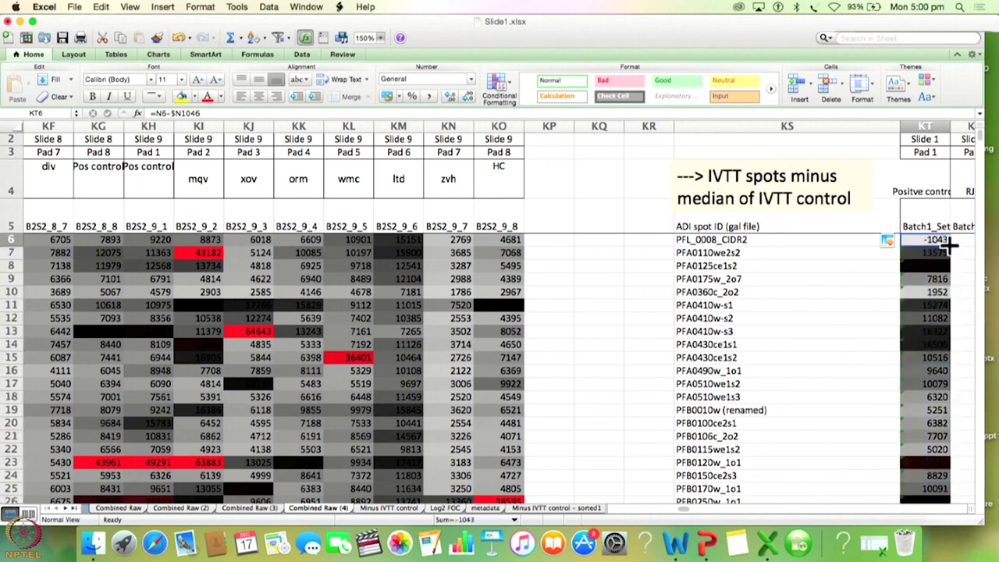
Switch to the Minus IVTT control sheet to view its color-scaled data
{"action": "key", "text": "ctrl+Page_Down"}
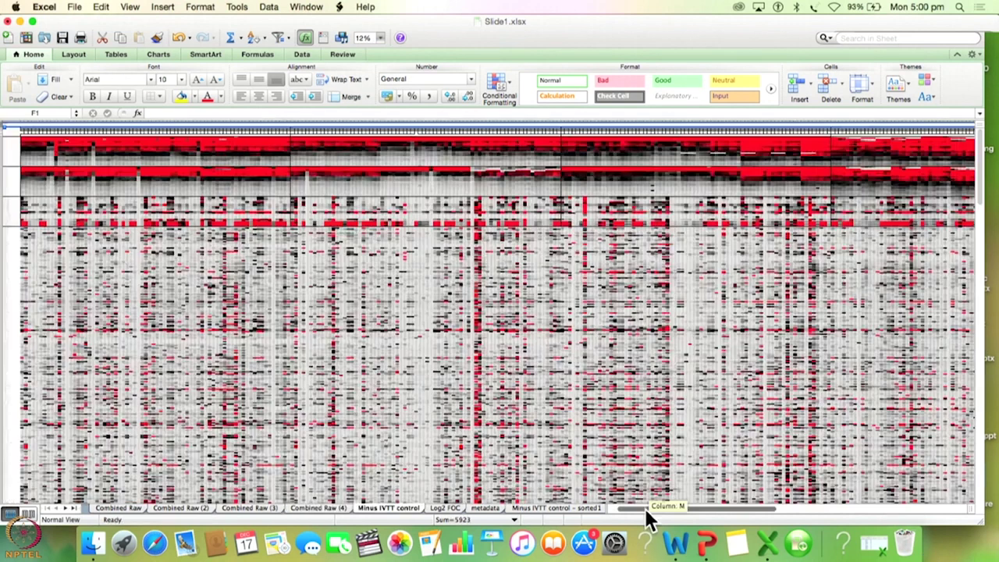